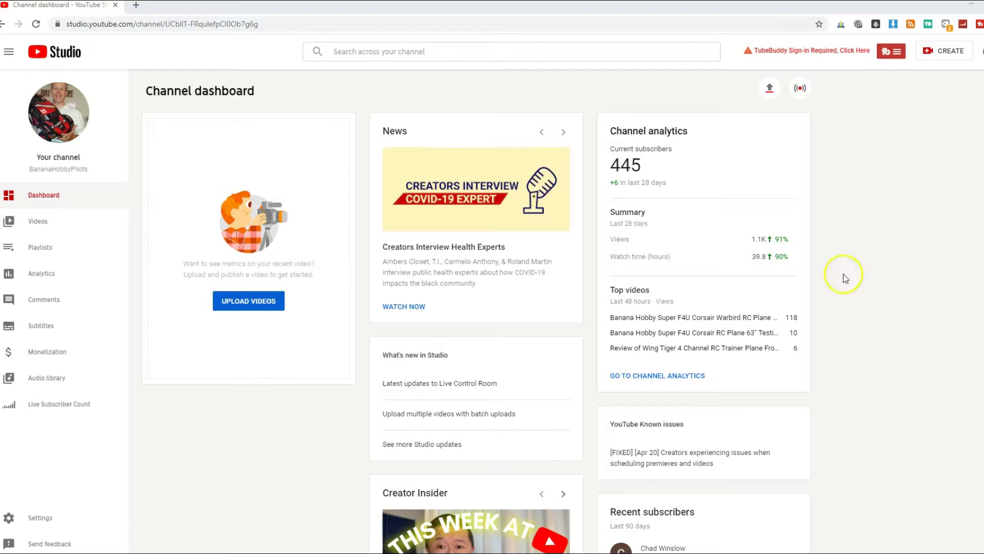
Step: Check the channel's feature eligibility in YouTube Studio settings, confirming live streaming is enabled
{"action": "left_click", "coordinate": [983, 51]}
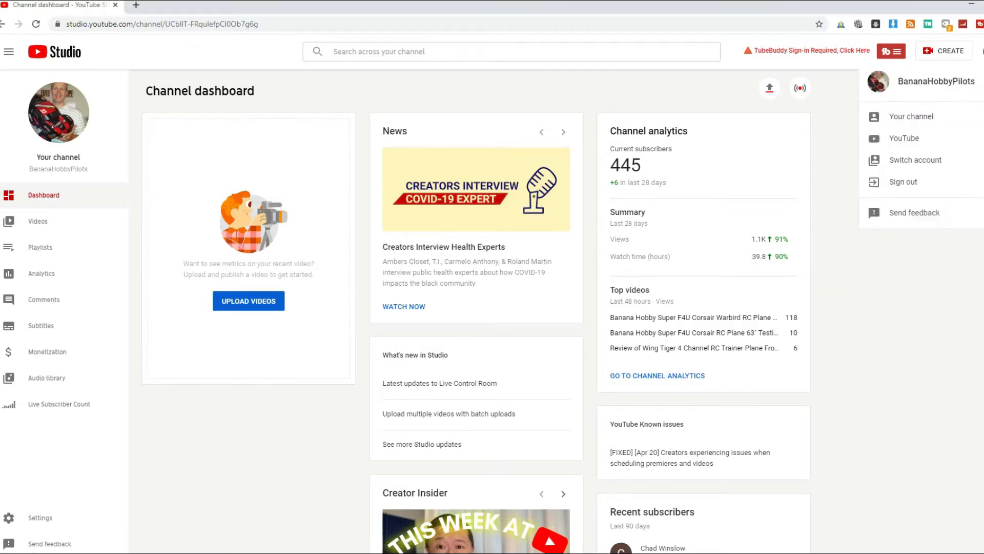
{"action": "left_click", "coordinate": [919, 267]}
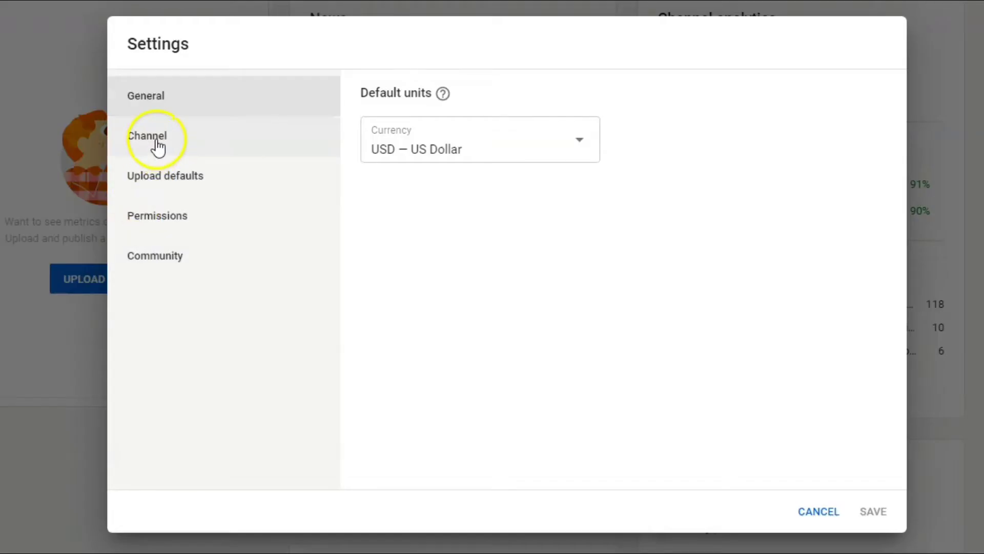
{"action": "left_click", "coordinate": [153, 144]}
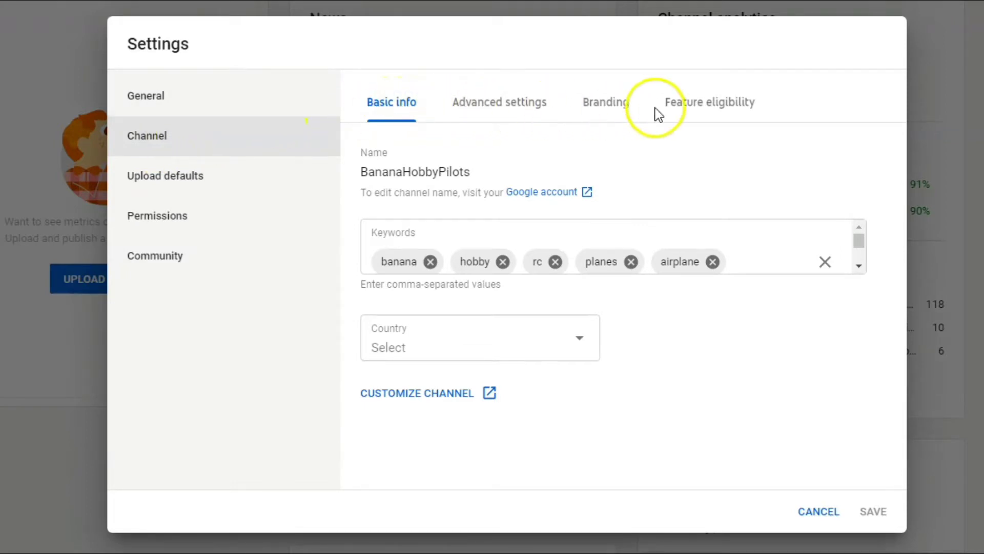
{"action": "left_click", "coordinate": [735, 105]}
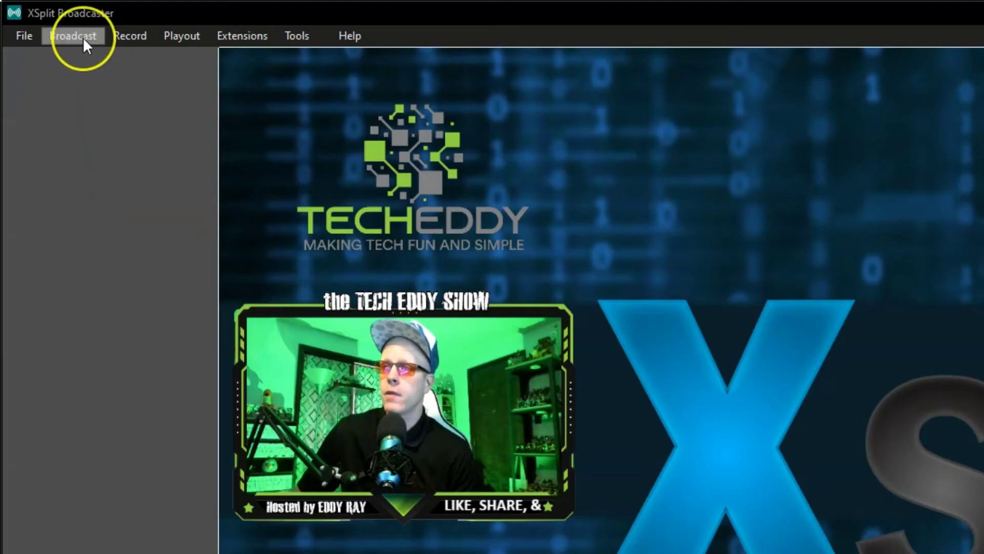
Step: Create a new YouTube Live output from Broadcast > Set up a new output
{"action": "left_click", "coordinate": [82, 37]}
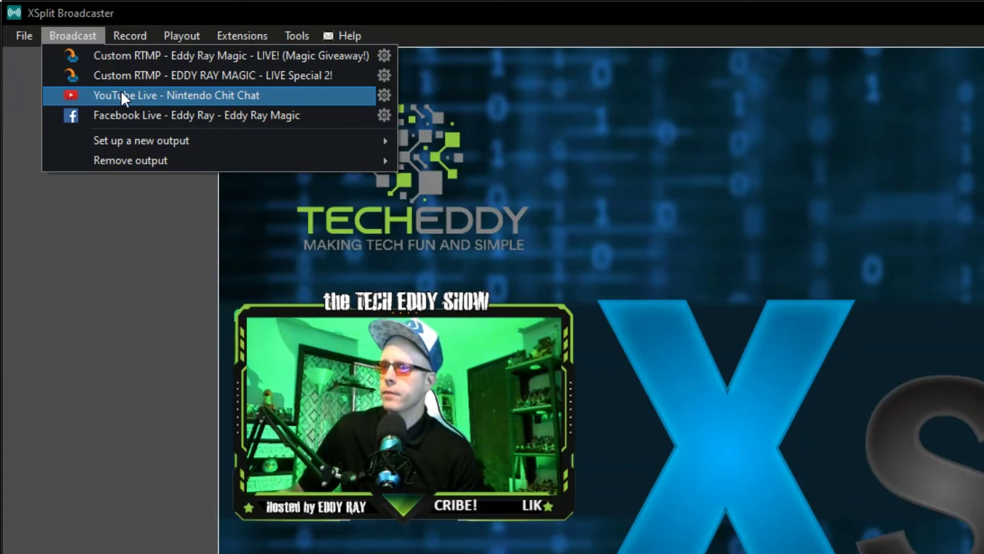
{"action": "left_click", "coordinate": [132, 143]}
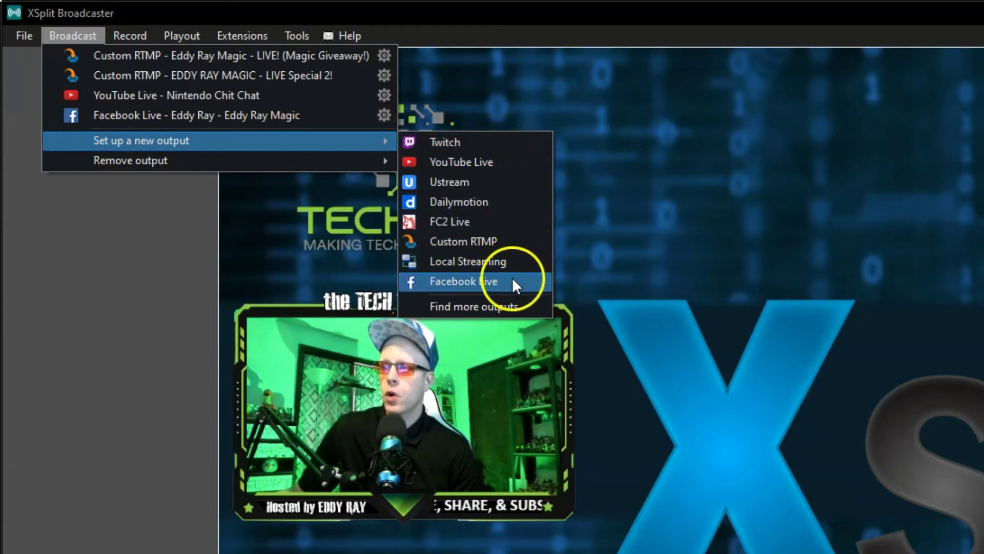
{"action": "left_click", "coordinate": [484, 161]}
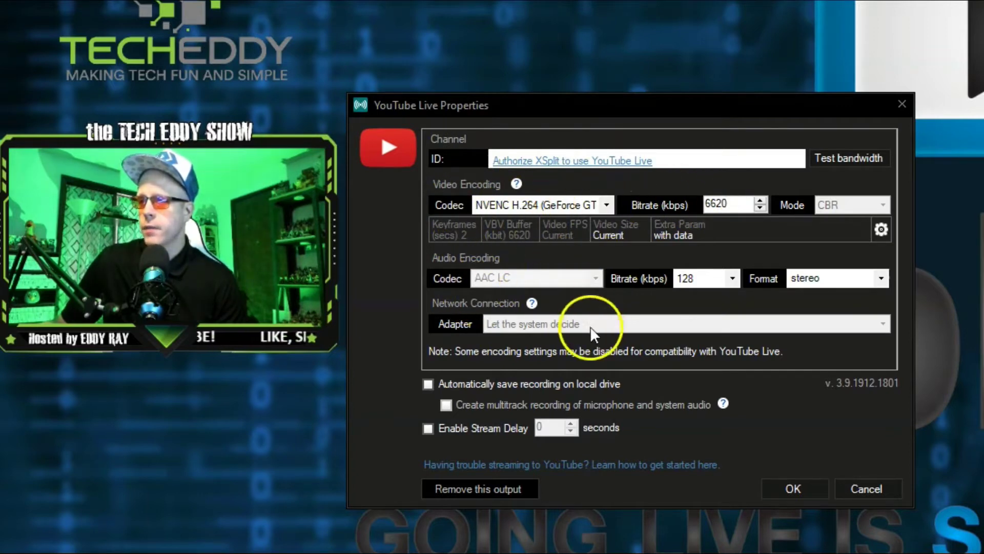
{"action": "mouse_move", "coordinate": [430, 389]}
{"action": "left_click", "coordinate": [428, 385]}
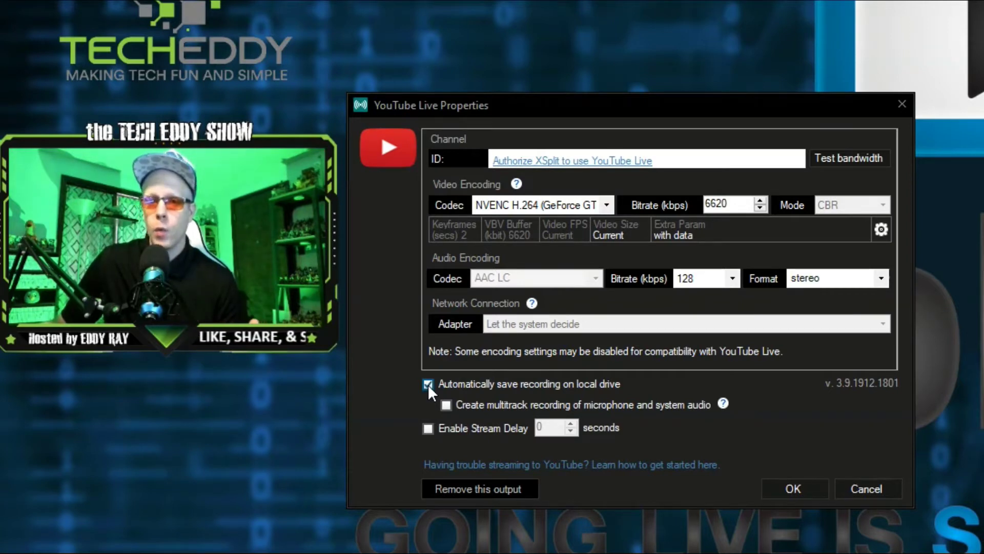
{"action": "left_click", "coordinate": [428, 383]}
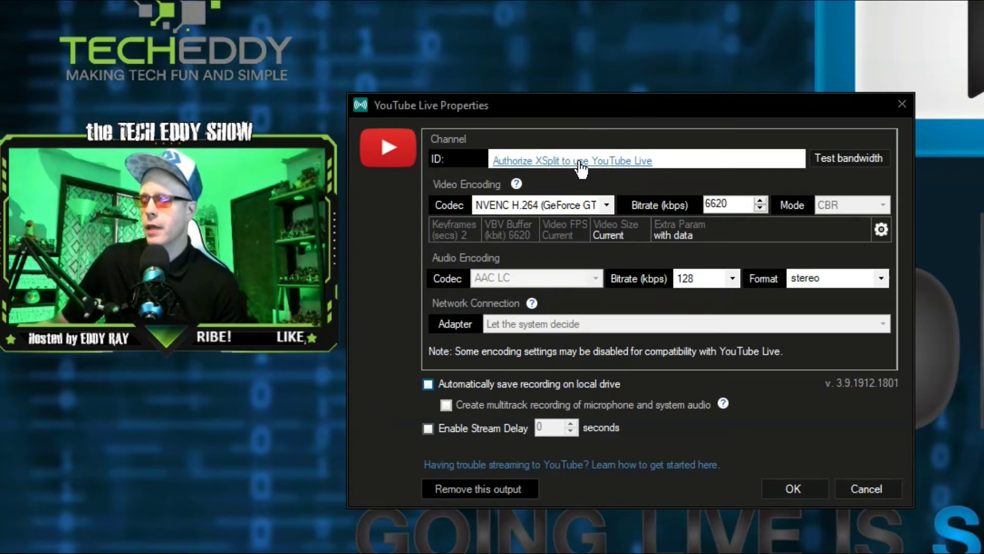
Step: Begin authorizing XSplit for YouTube Live and enter the new Google account's email
{"action": "left_click", "coordinate": [581, 162]}
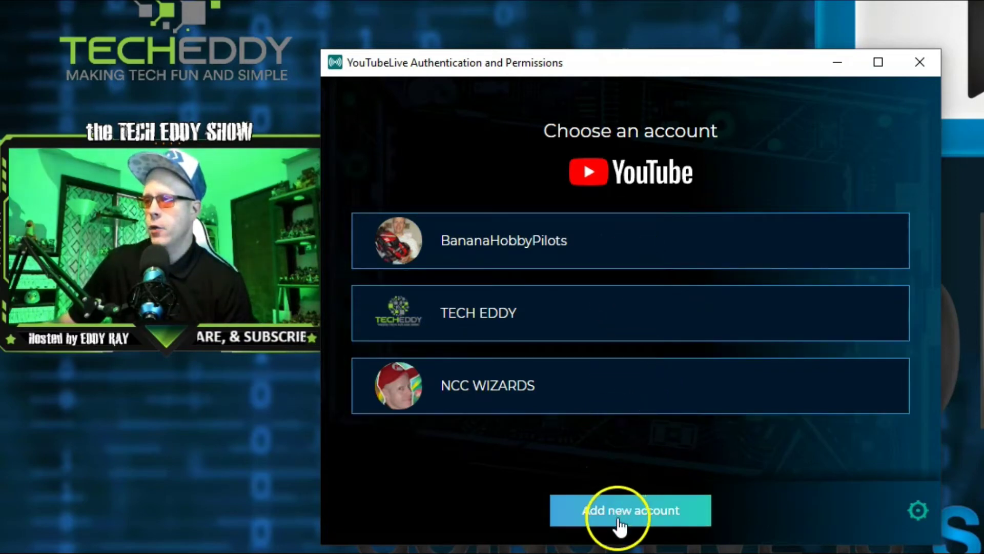
{"action": "left_click", "coordinate": [621, 525]}
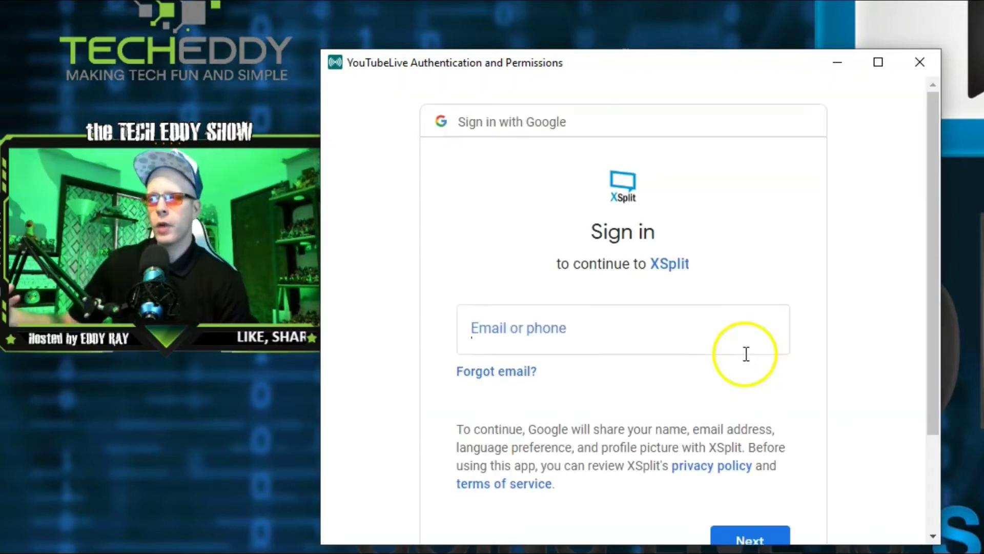
{"action": "left_click", "coordinate": [747, 352]}
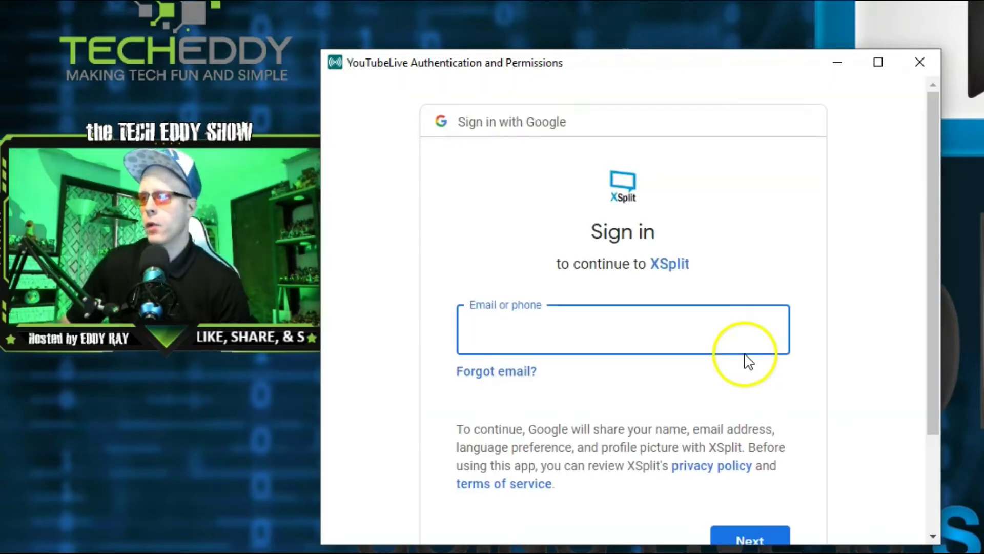
{"action": "left_click_drag", "start_coordinate": [933, 109], "coordinate": [932, 126]}
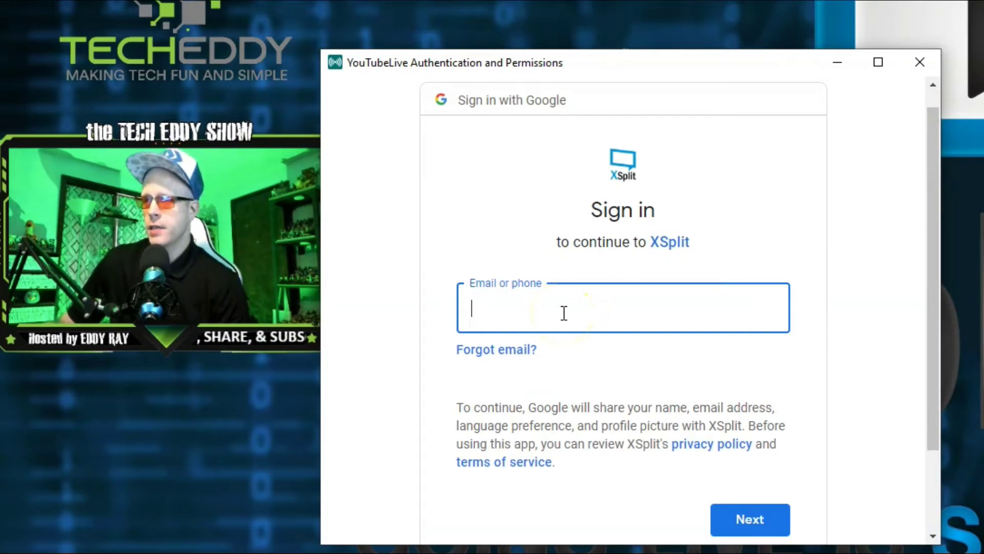
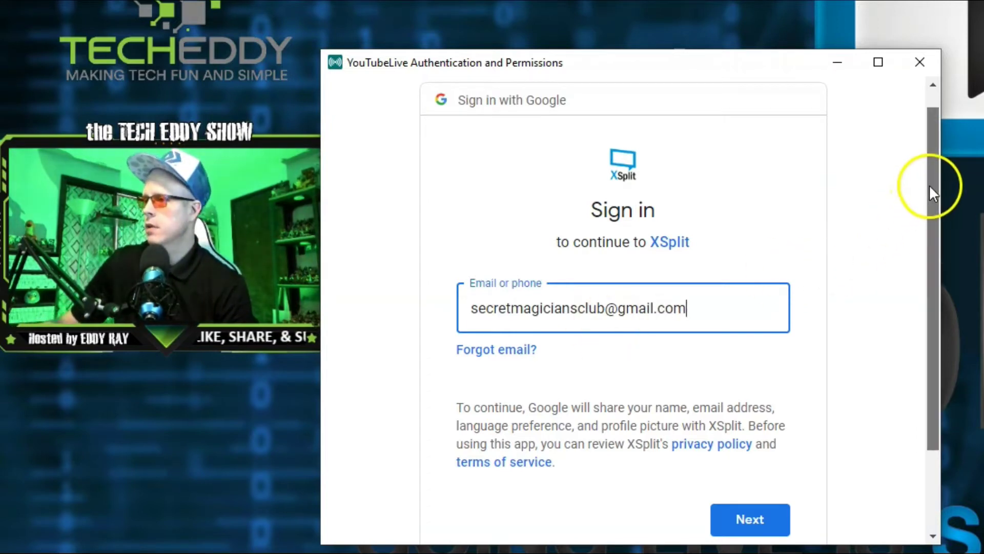
{"action": "scroll", "coordinate": [928, 200], "scroll_direction": "down", "scroll_amount": 1}
{"action": "left_click", "coordinate": [750, 473]}
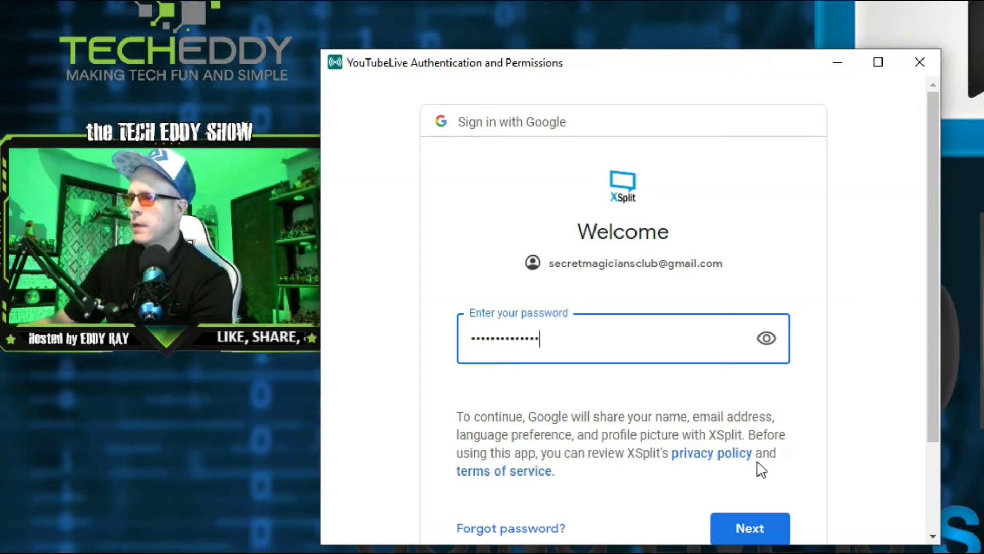
Step: Enter and submit the Google account password
{"action": "left_click", "coordinate": [750, 531]}
{"action": "type", "text": "•••"}
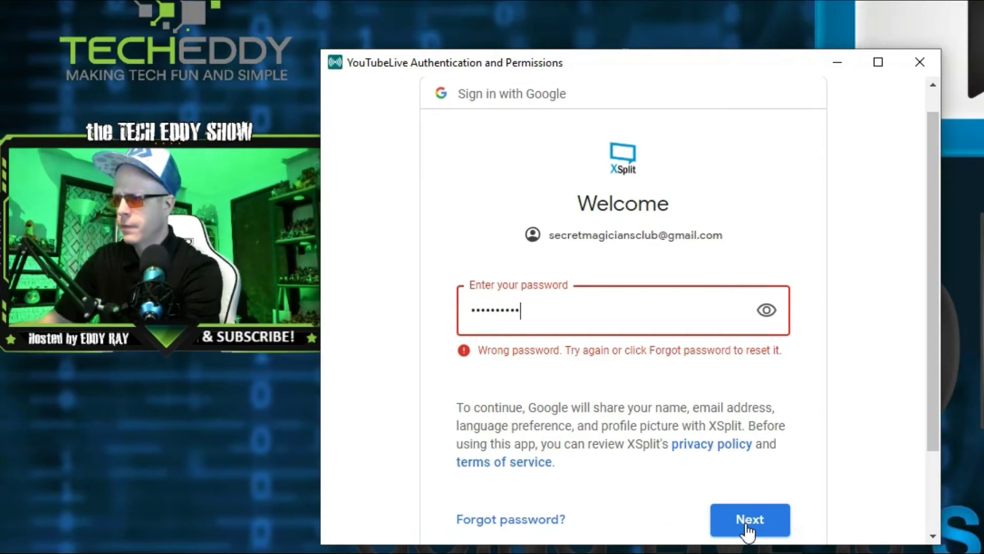
{"action": "left_click", "coordinate": [746, 526]}
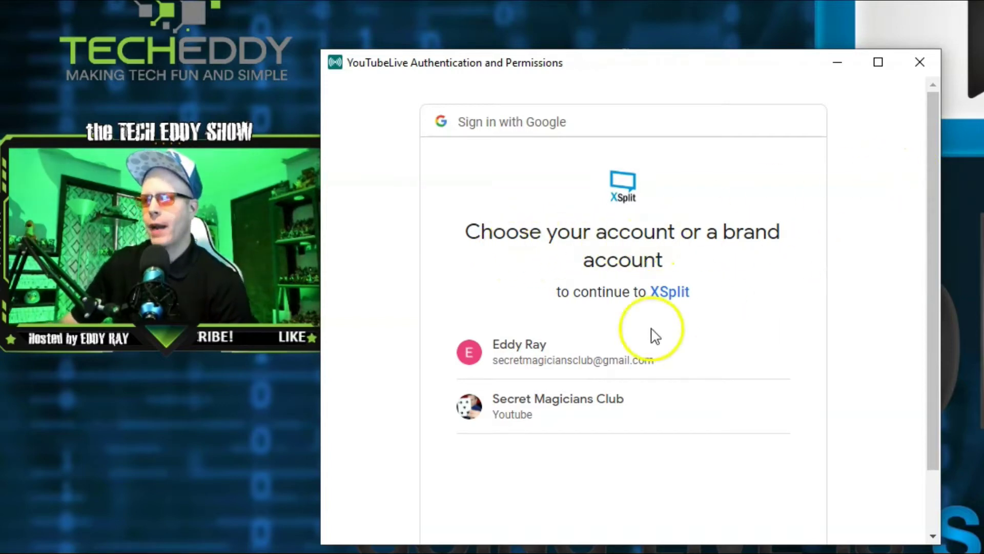
Step: Choose the Secret Magicians Club brand channel and allow XSplit access to it
{"action": "left_click_drag", "start_coordinate": [934, 124], "coordinate": [934, 152]}
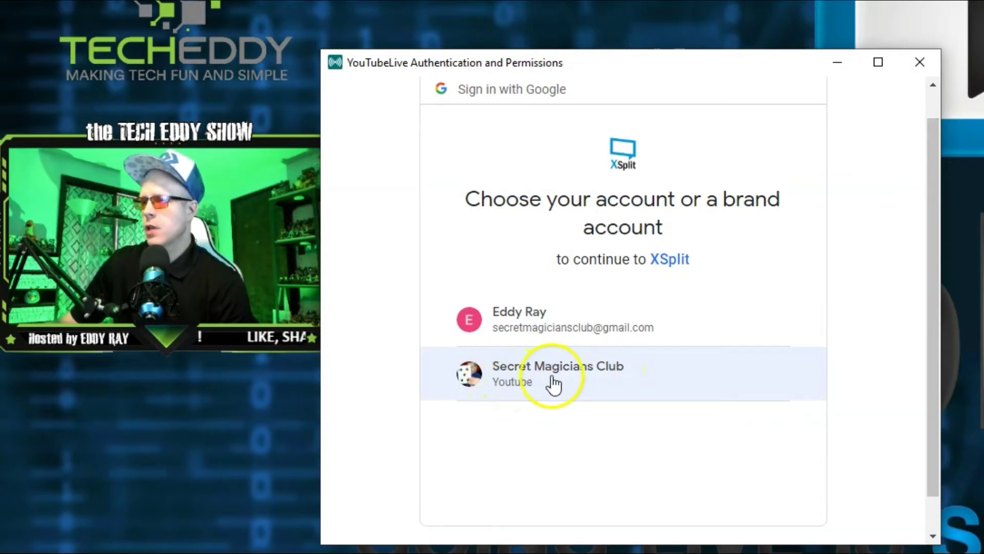
{"action": "left_click", "coordinate": [530, 388]}
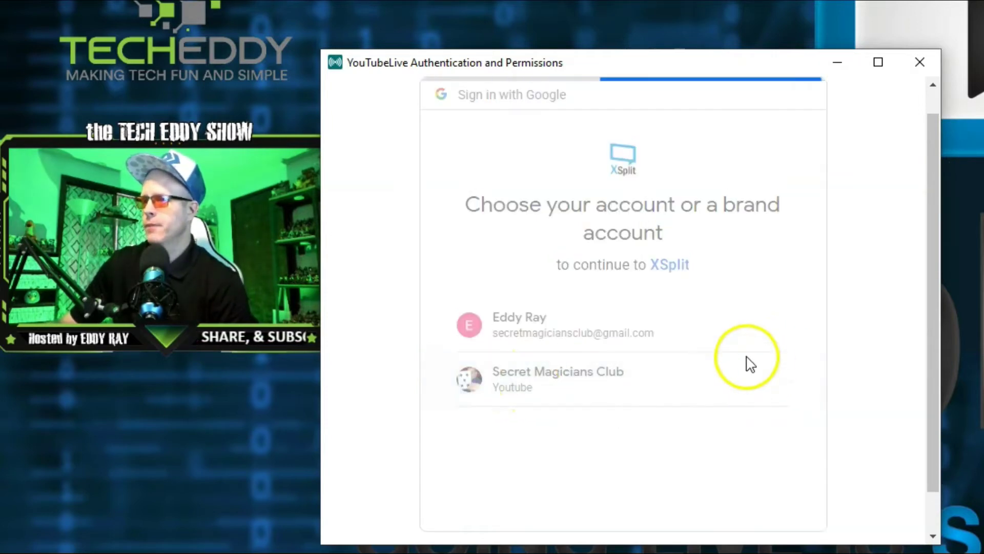
{"action": "scroll", "coordinate": [820, 341], "scroll_direction": "down", "scroll_amount": 2}
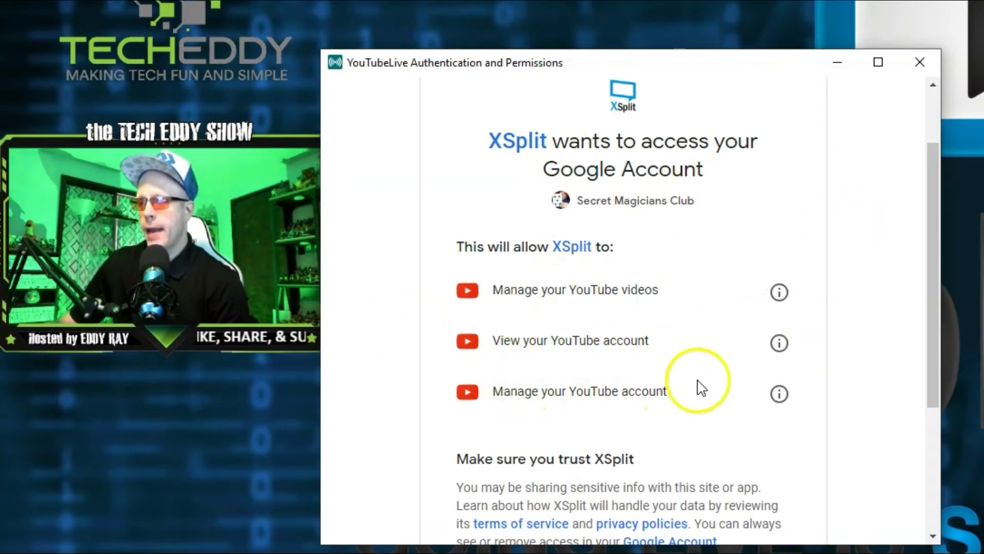
{"action": "left_click_drag", "start_coordinate": [929, 205], "coordinate": [933, 266]}
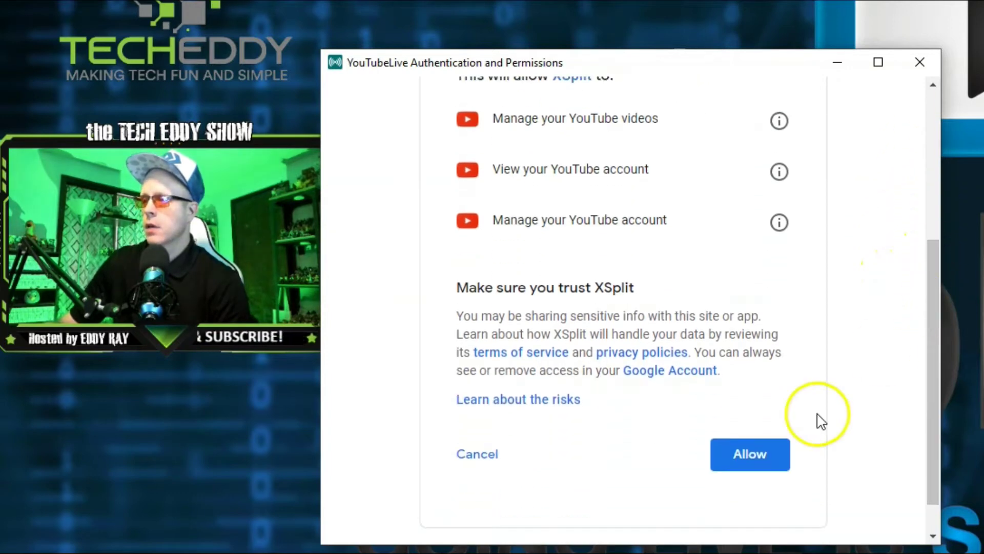
{"action": "left_click", "coordinate": [775, 452]}
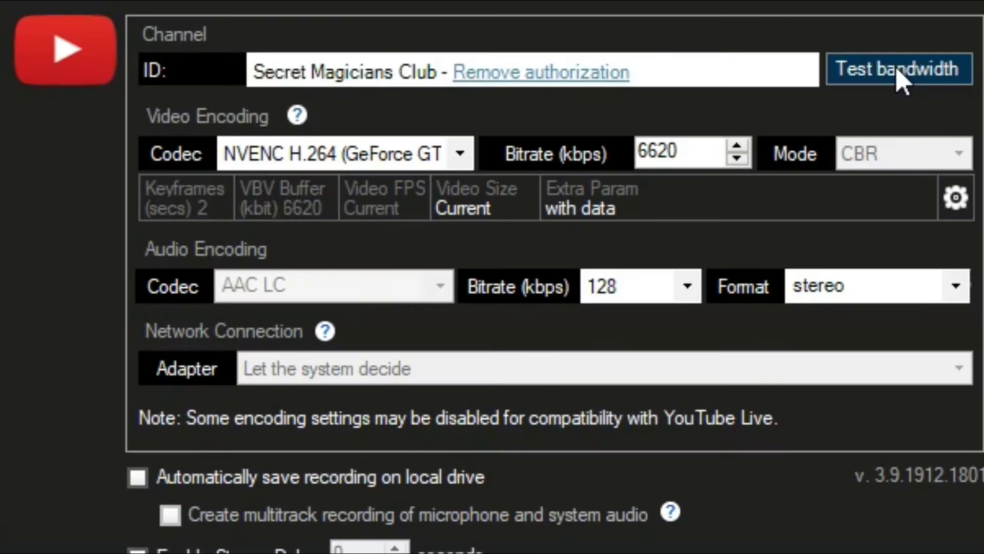
Step: Run the YouTube Live bandwidth test (about 6752 kbps average) and close the results
{"action": "left_click", "coordinate": [885, 70]}
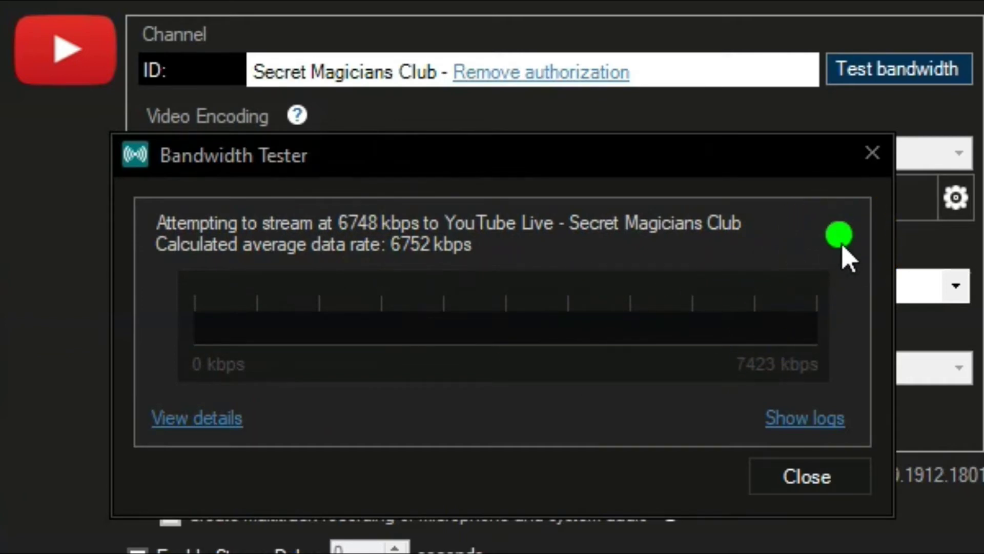
{"action": "left_click", "coordinate": [845, 487]}
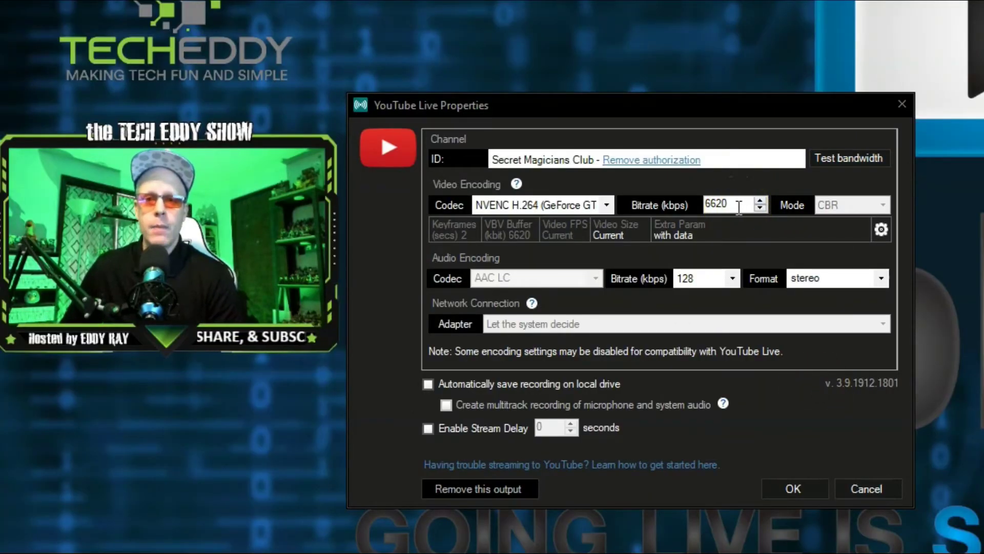
{"action": "left_click", "coordinate": [836, 159]}
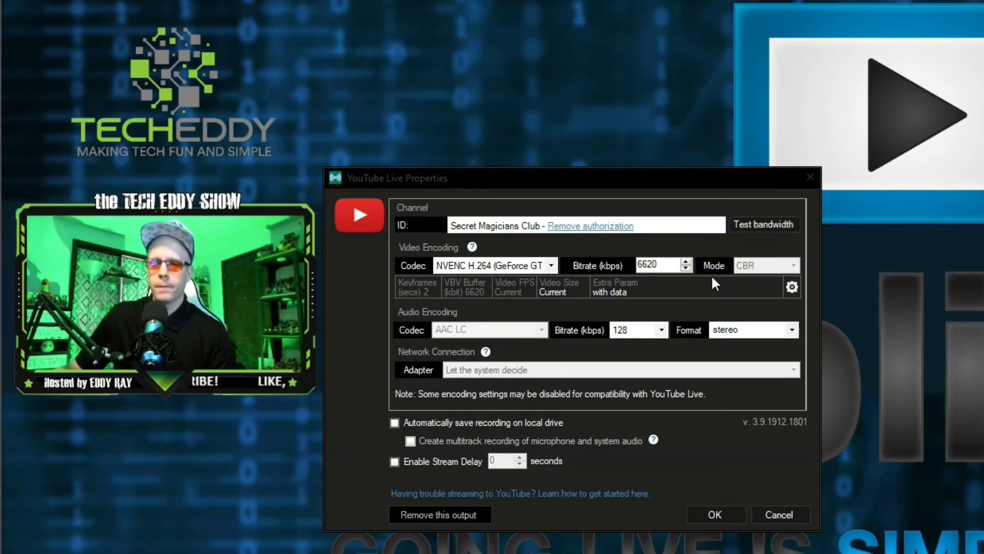
{"action": "left_click", "coordinate": [553, 265]}
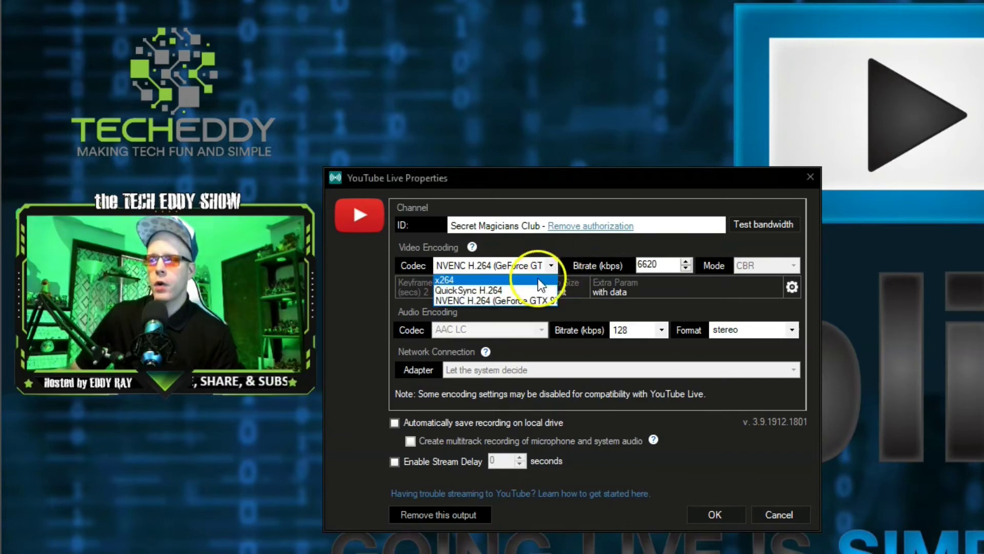
{"action": "left_click", "coordinate": [554, 263]}
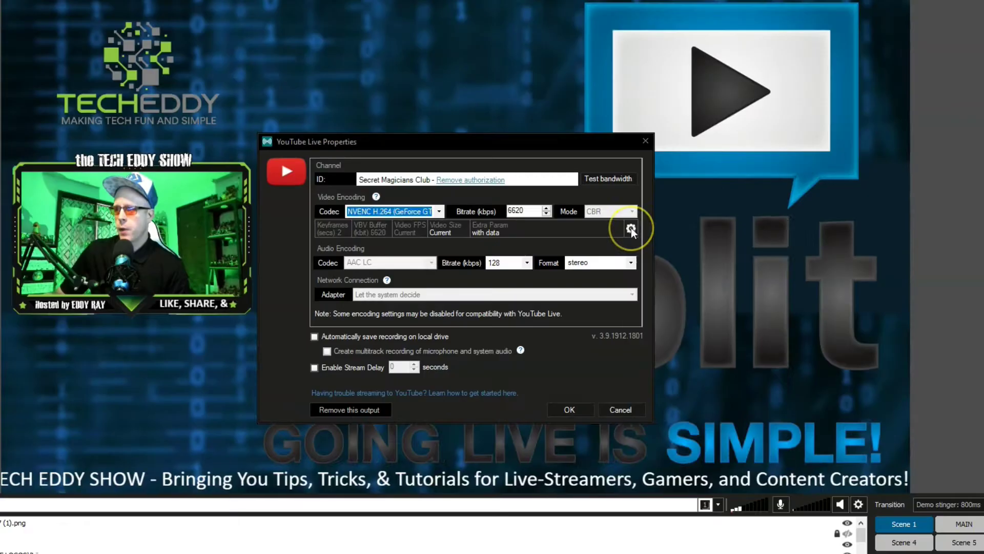
{"action": "left_click", "coordinate": [791, 287]}
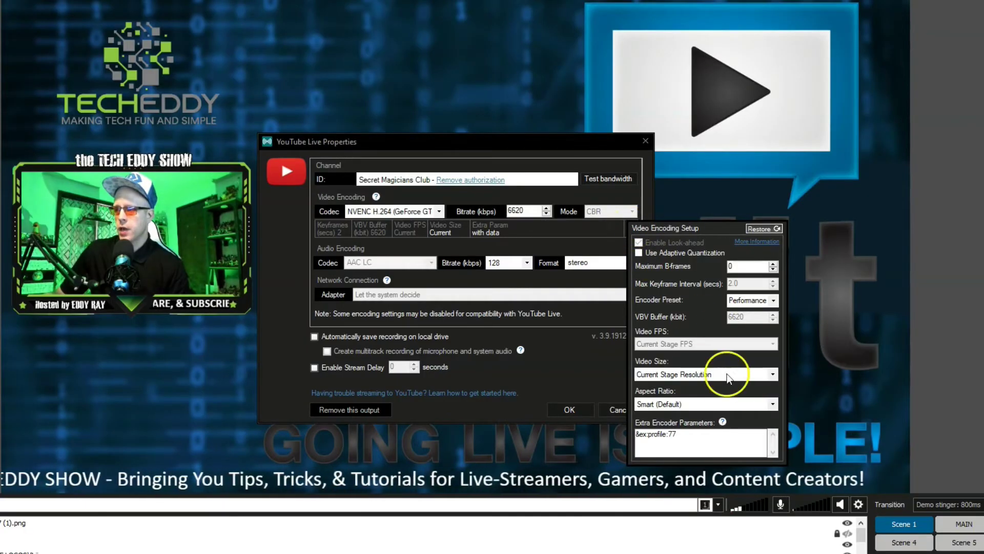
{"action": "left_click", "coordinate": [581, 359]}
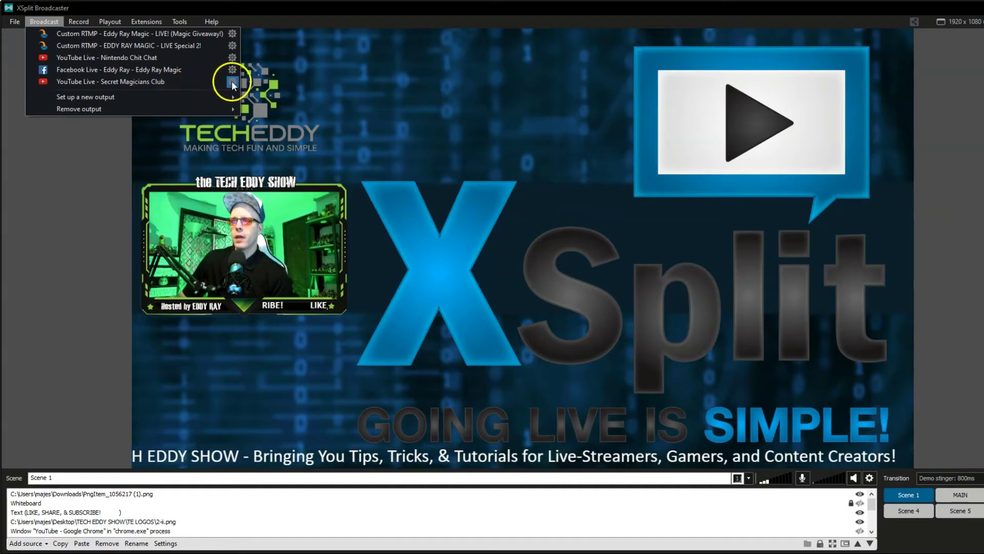
Step: Close the YouTube Live Properties dialog to return to the main scene
{"action": "left_click", "coordinate": [418, 220]}
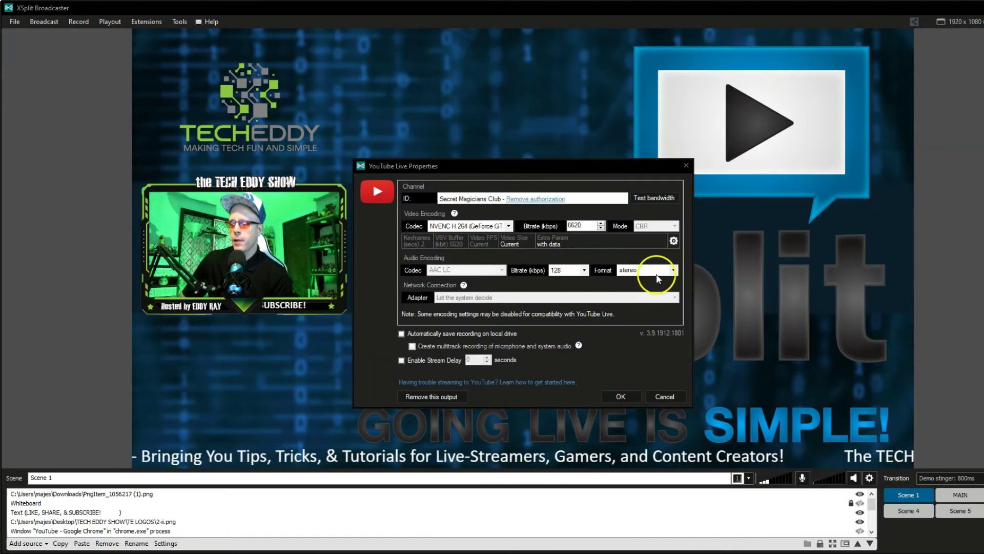
{"action": "key", "text": "Escape"}
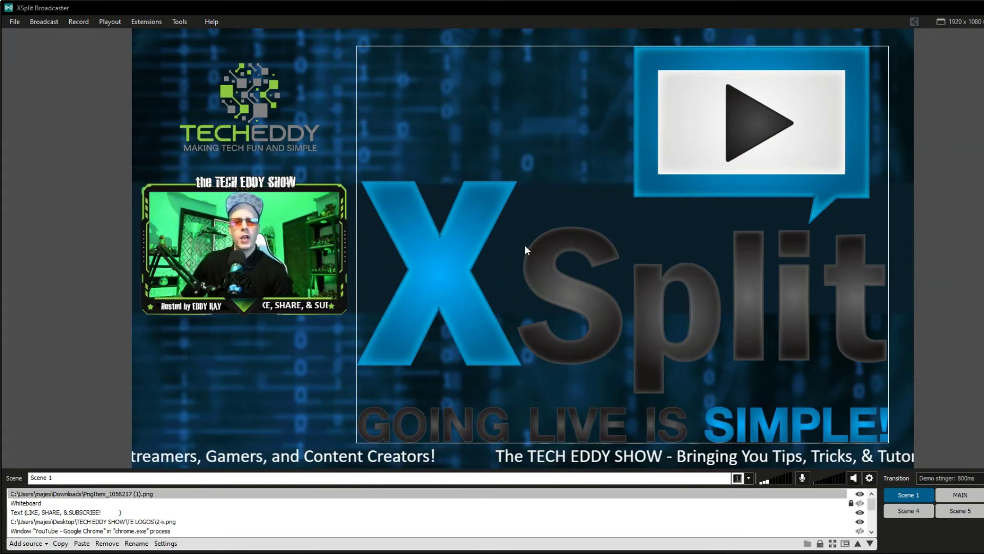
Step: Start broadcasting to YouTube Live - Secret Magicians Club to reach Broadcast Details
{"action": "left_click", "coordinate": [44, 22]}
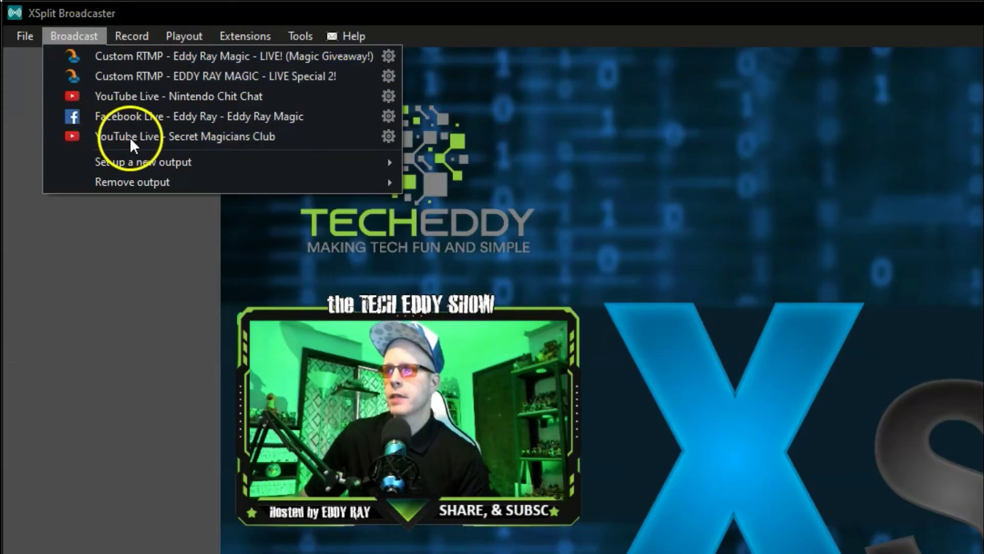
{"action": "left_click", "coordinate": [133, 144]}
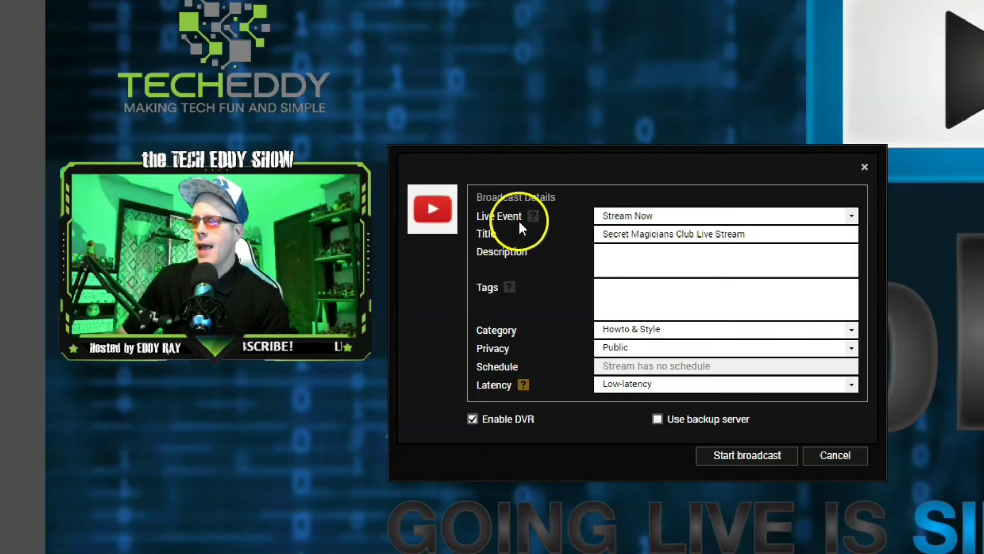
{"action": "mouse_move", "coordinate": [534, 216]}
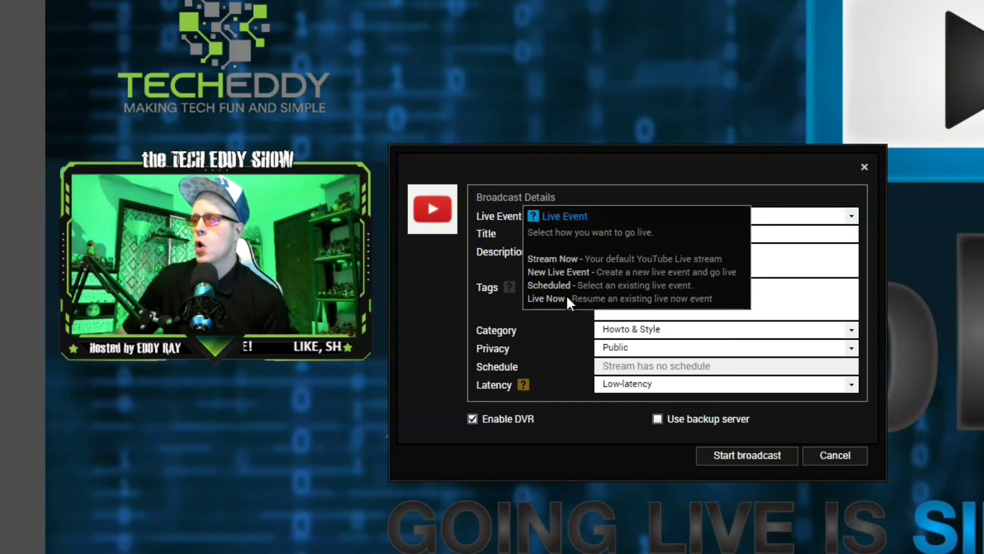
{"action": "left_click", "coordinate": [553, 304]}
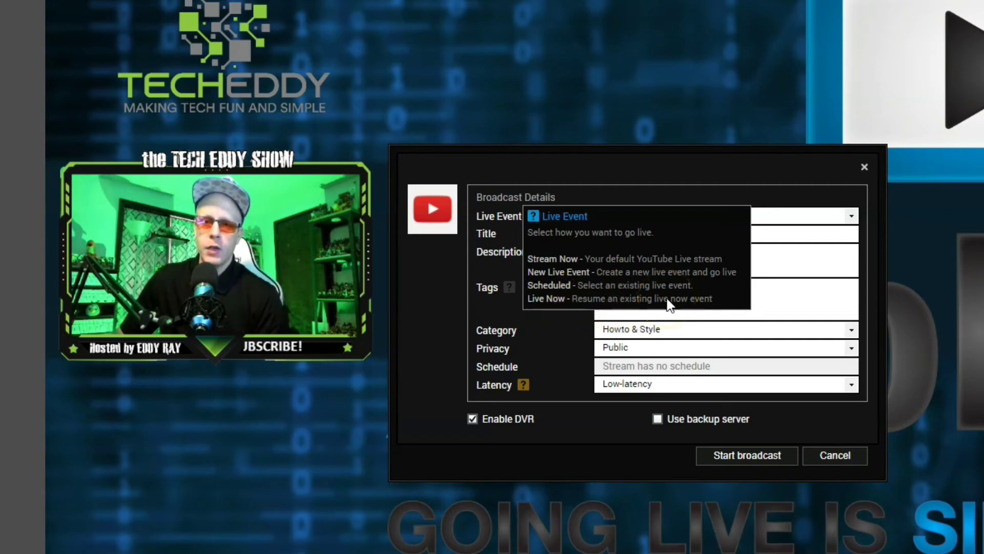
Step: Make the broadcast a New Live Event with title 'test' and description 'test'
{"action": "left_click", "coordinate": [769, 216]}
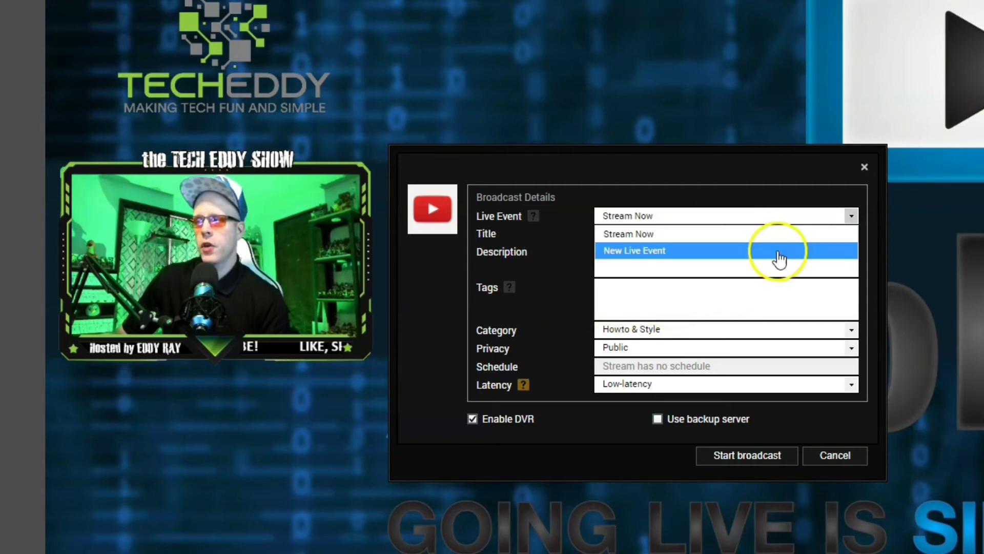
{"action": "left_click", "coordinate": [780, 251]}
{"action": "left_click", "coordinate": [677, 223]}
{"action": "type", "text": "test"}
{"action": "left_click", "coordinate": [642, 247]}
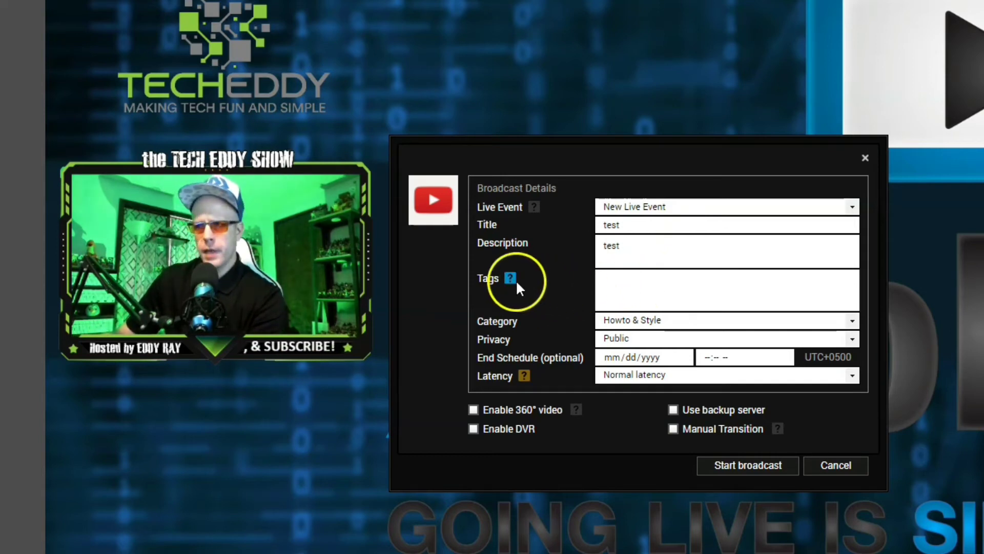
{"action": "mouse_move", "coordinate": [512, 279]}
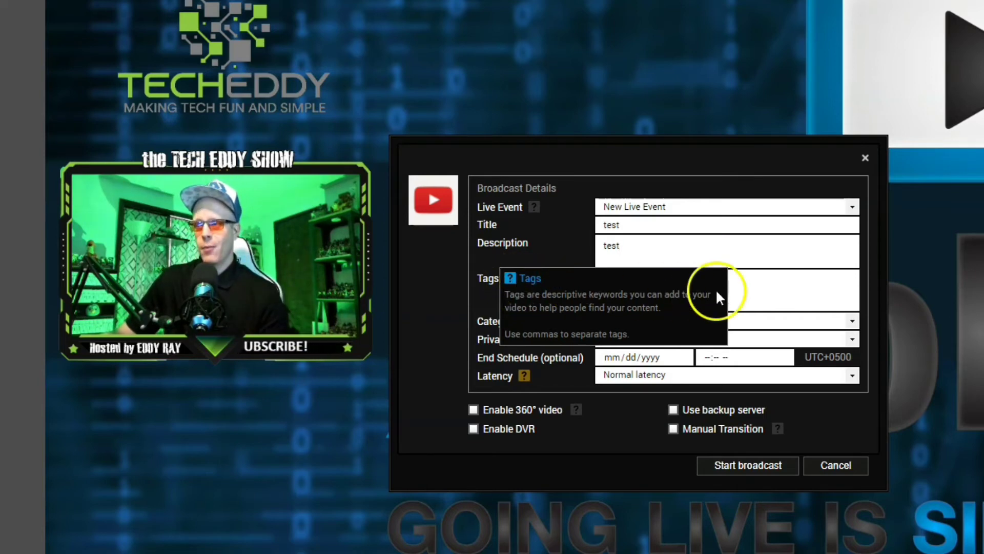
{"action": "left_click", "coordinate": [744, 283]}
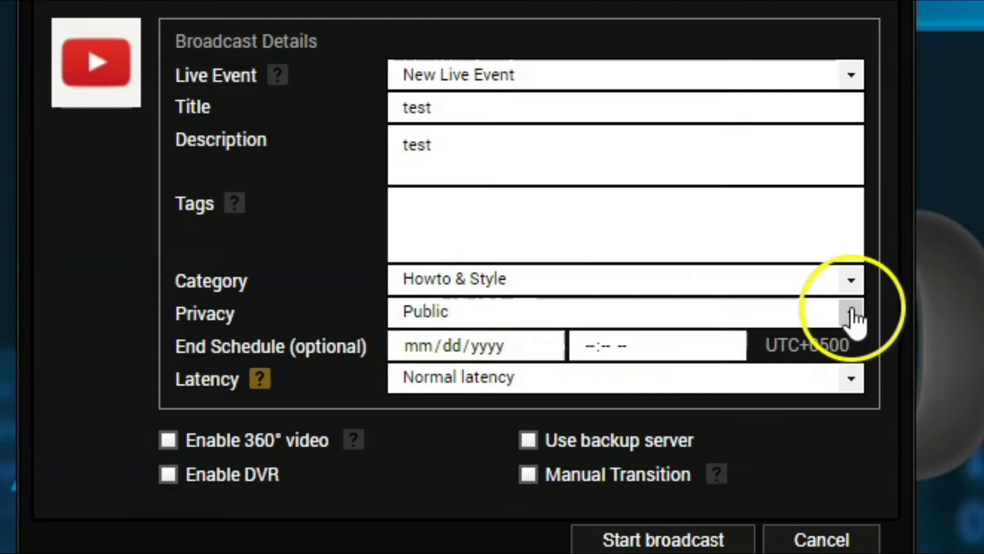
Step: Set the broadcast privacy to Private
{"action": "left_click", "coordinate": [853, 339]}
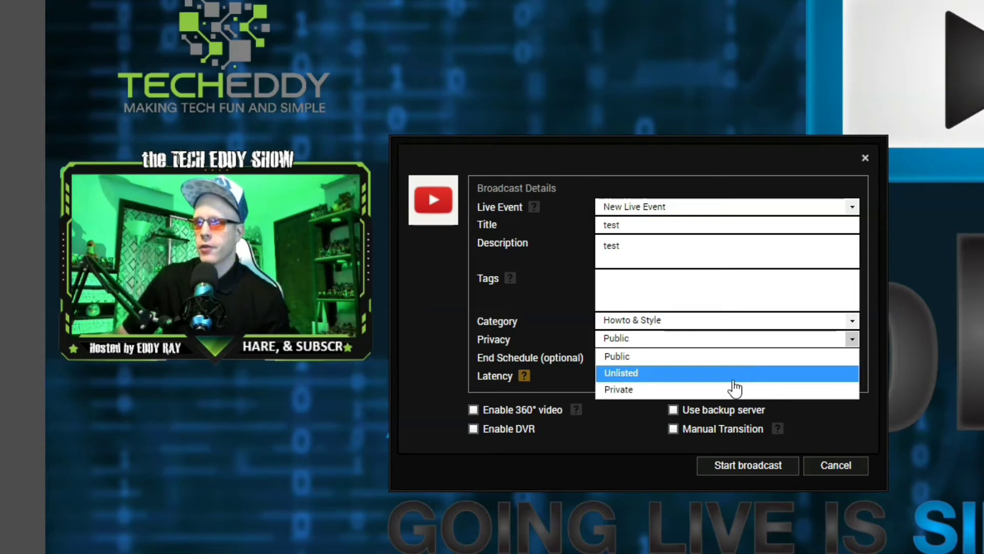
{"action": "left_click", "coordinate": [736, 389]}
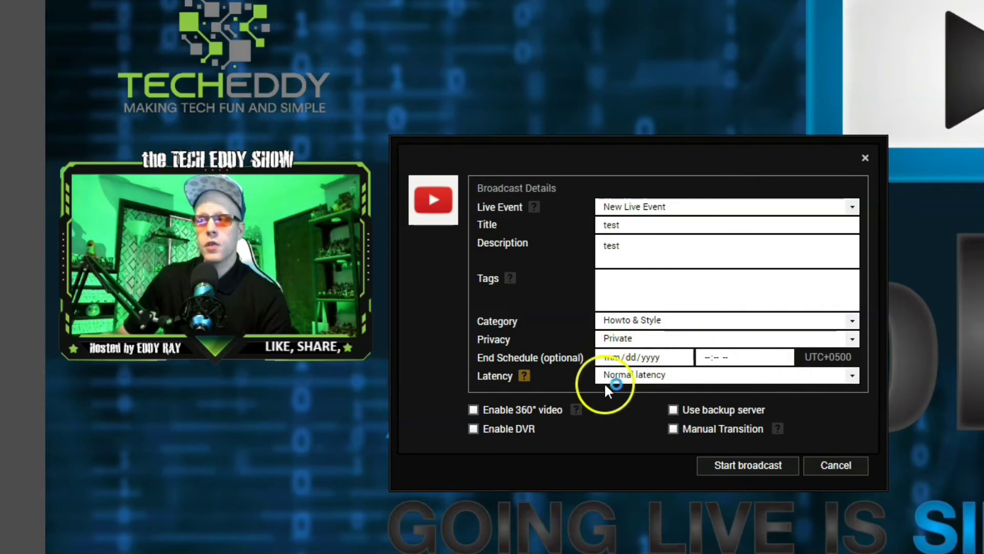
Step: Switch latency to Low-latency and start the private broadcast to YouTube Live
{"action": "mouse_move", "coordinate": [527, 380]}
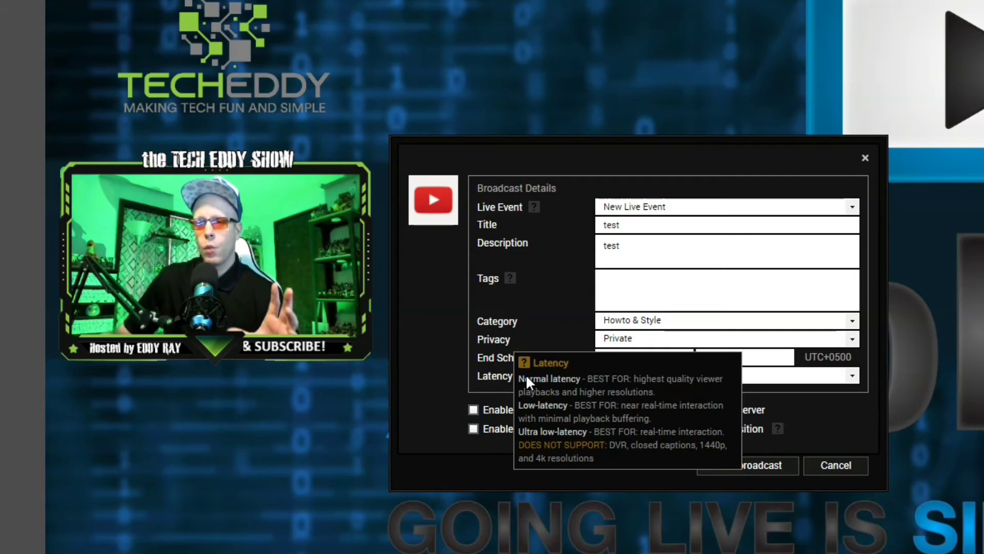
{"action": "left_click", "coordinate": [533, 388]}
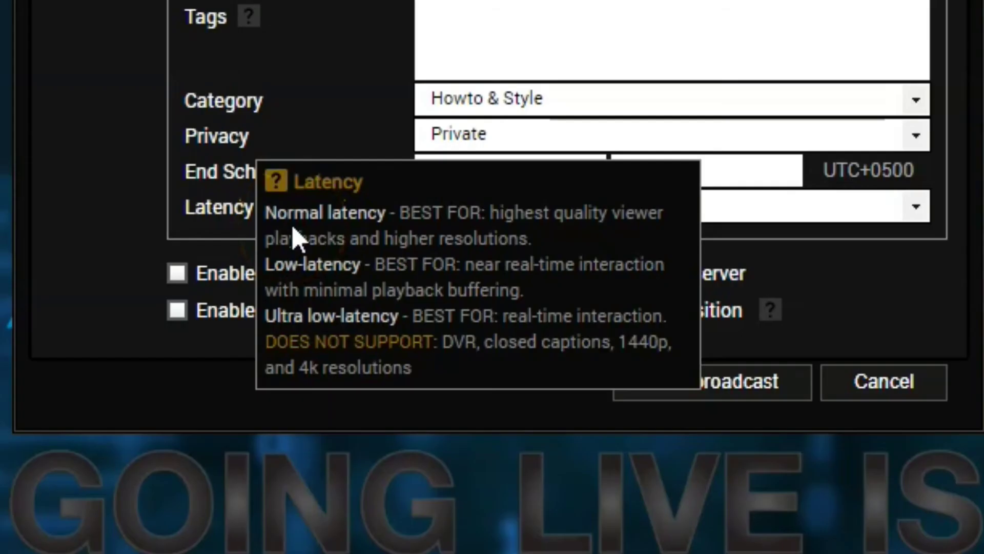
{"action": "left_click", "coordinate": [322, 228]}
{"action": "left_click", "coordinate": [326, 290]}
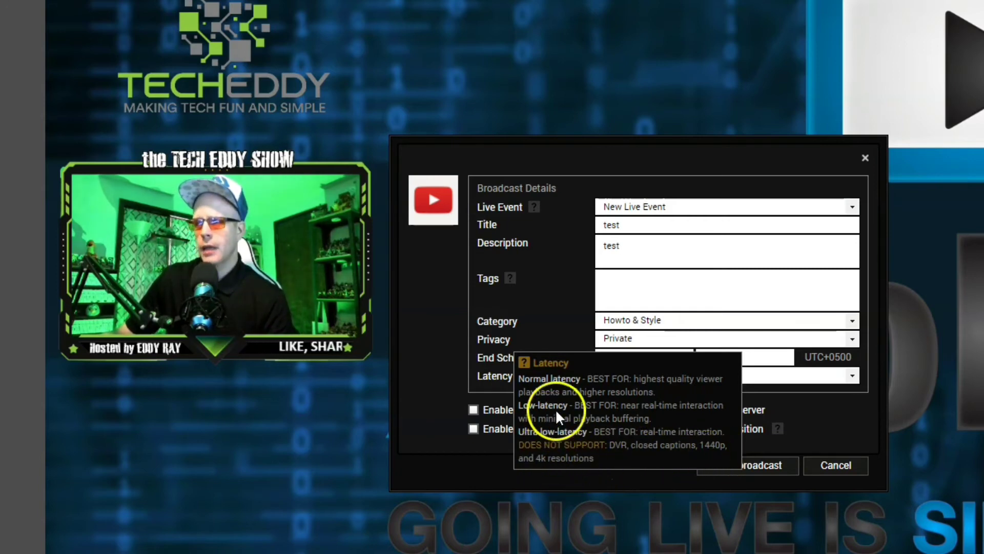
{"action": "left_click", "coordinate": [852, 377]}
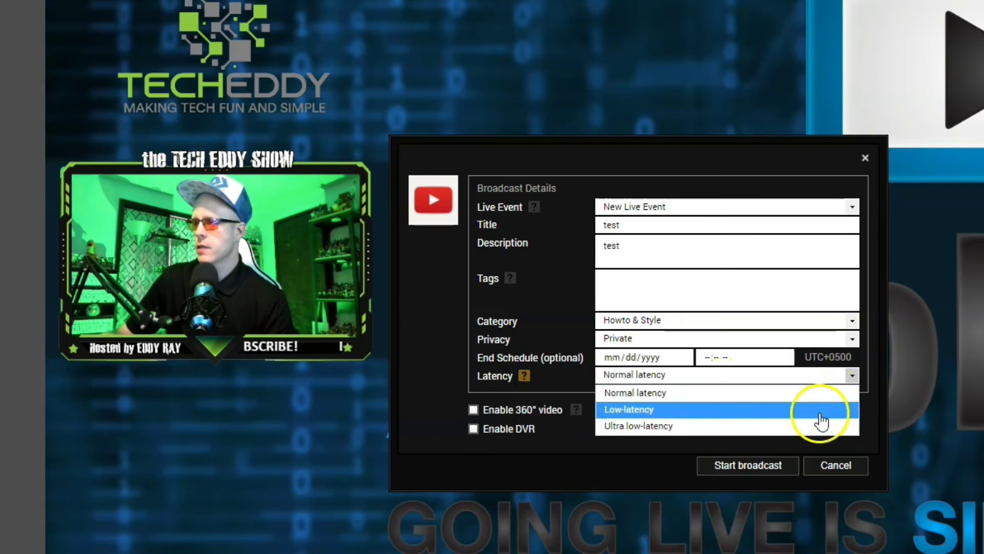
{"action": "left_click", "coordinate": [820, 409]}
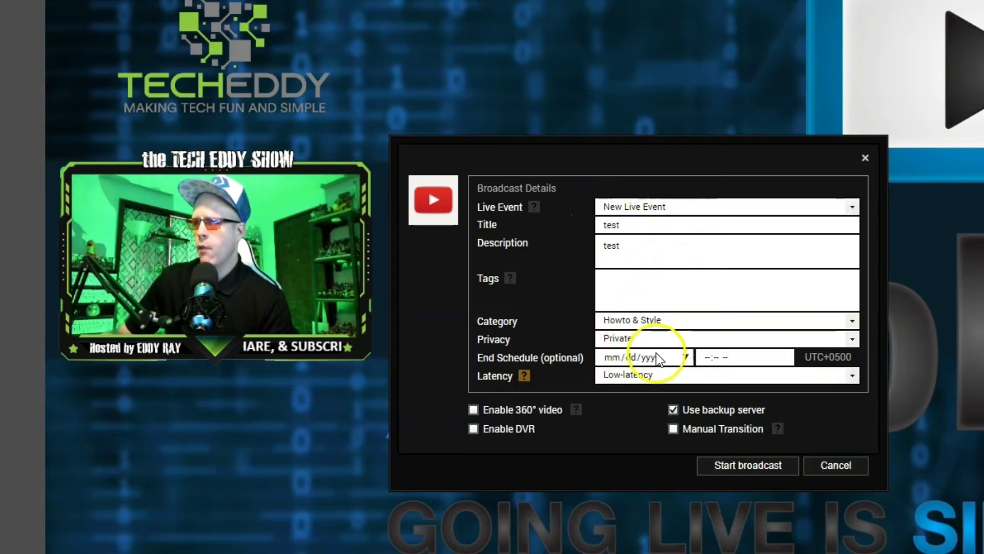
{"action": "left_click", "coordinate": [760, 467]}
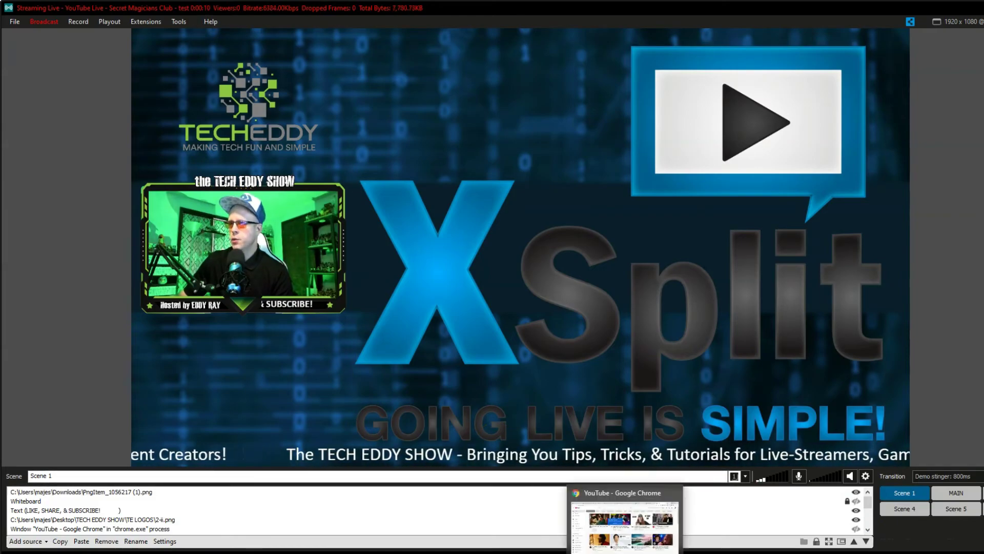
Step: From the YouTube account menu, open YouTube Studio's Videos > Live list to reach the 'test' stream
{"action": "left_click", "coordinate": [625, 523]}
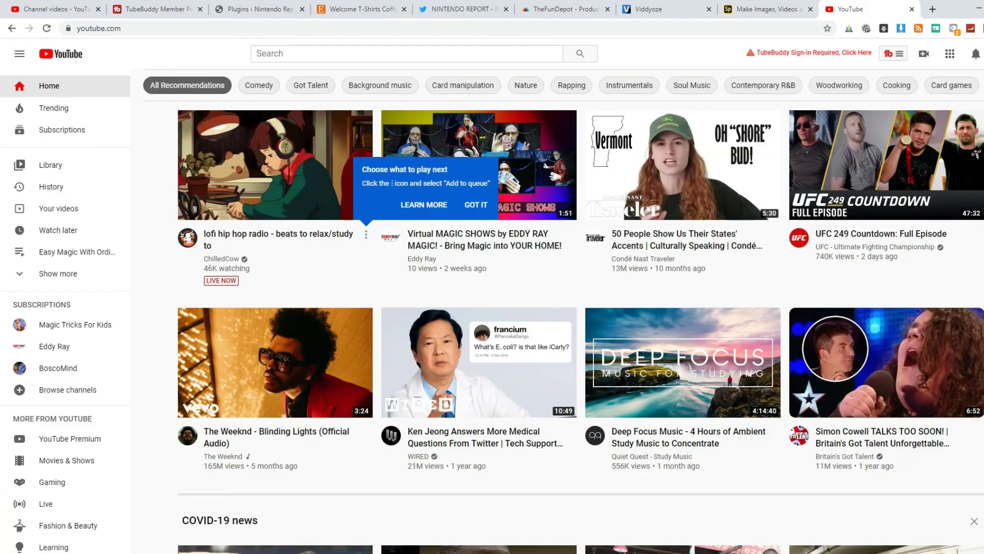
{"action": "left_click", "coordinate": [979, 48]}
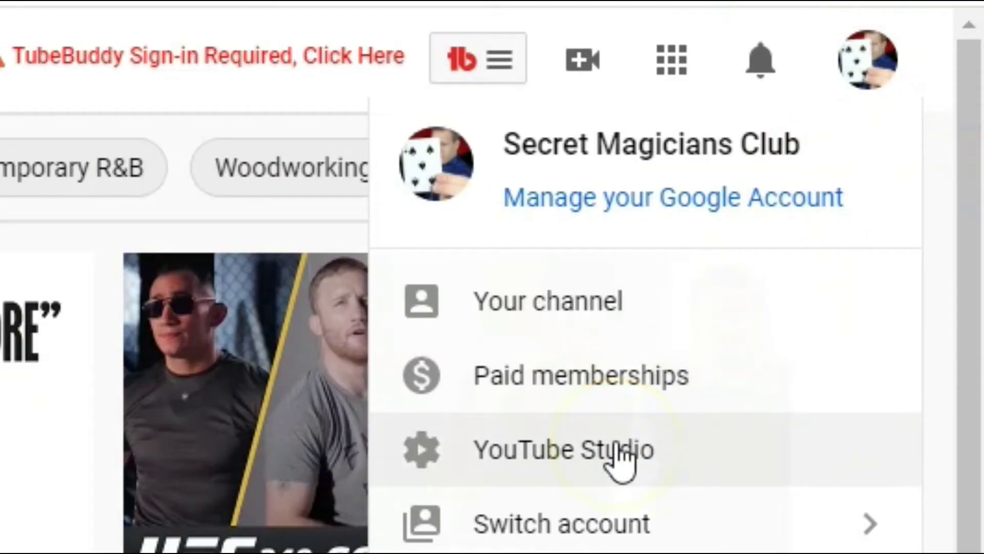
{"action": "left_click", "coordinate": [619, 450]}
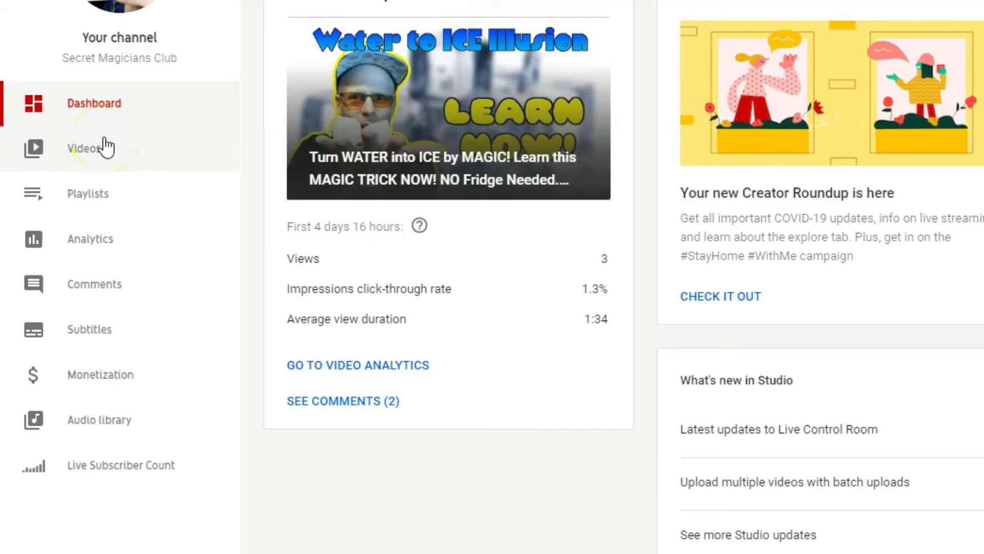
{"action": "left_click", "coordinate": [106, 148]}
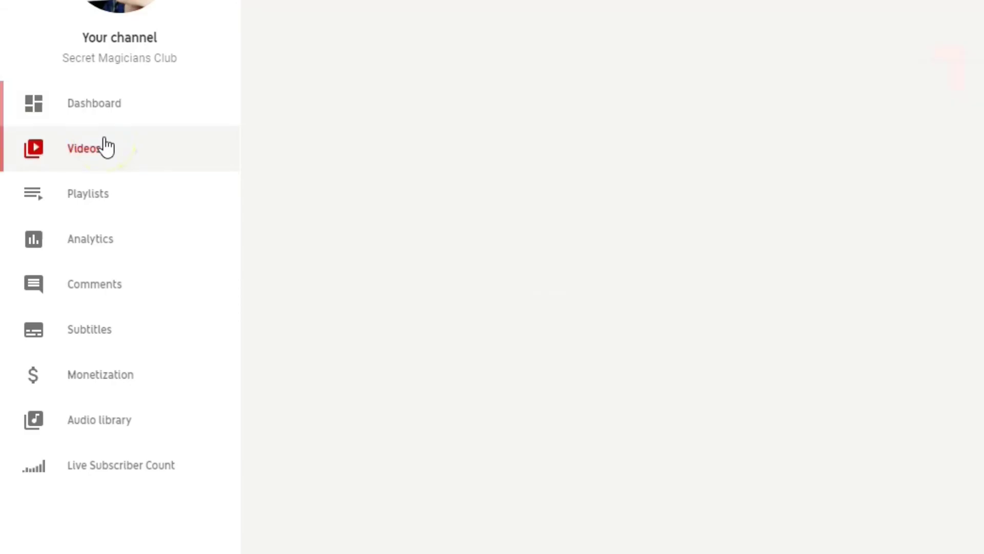
{"action": "left_click", "coordinate": [578, 234]}
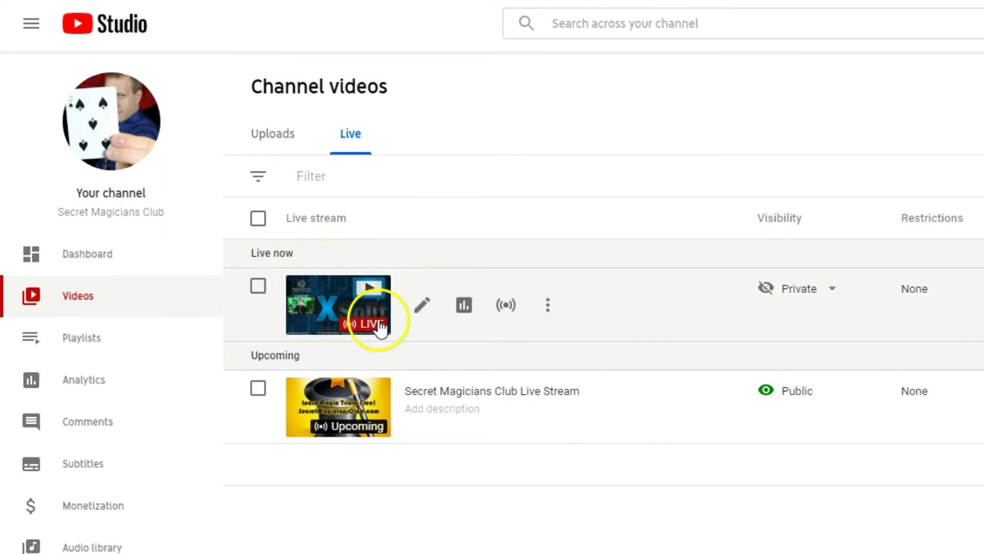
{"action": "mouse_move", "coordinate": [807, 308]}
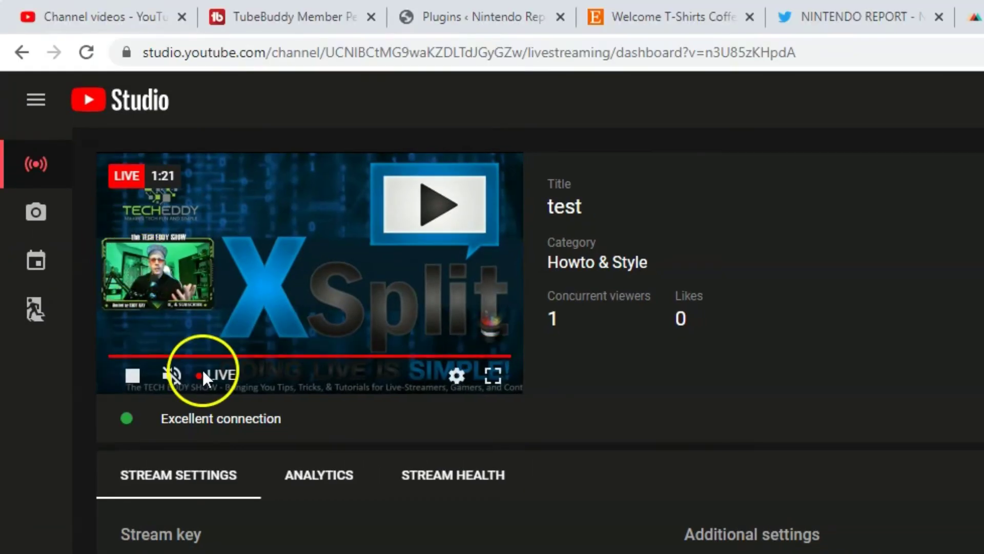
Step: Mute the stream preview and play it at 1080p60 quality
{"action": "left_click", "coordinate": [183, 366]}
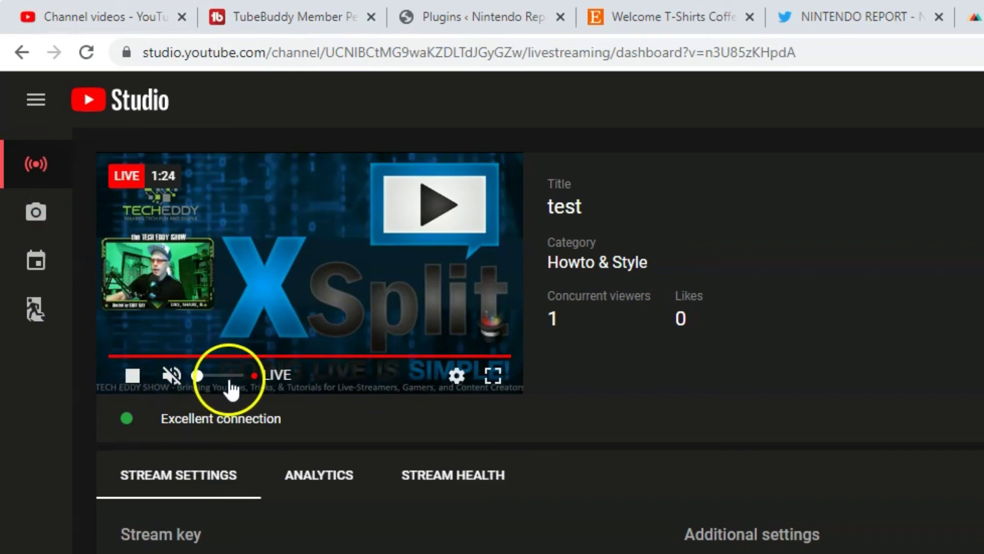
{"action": "left_click", "coordinate": [457, 376]}
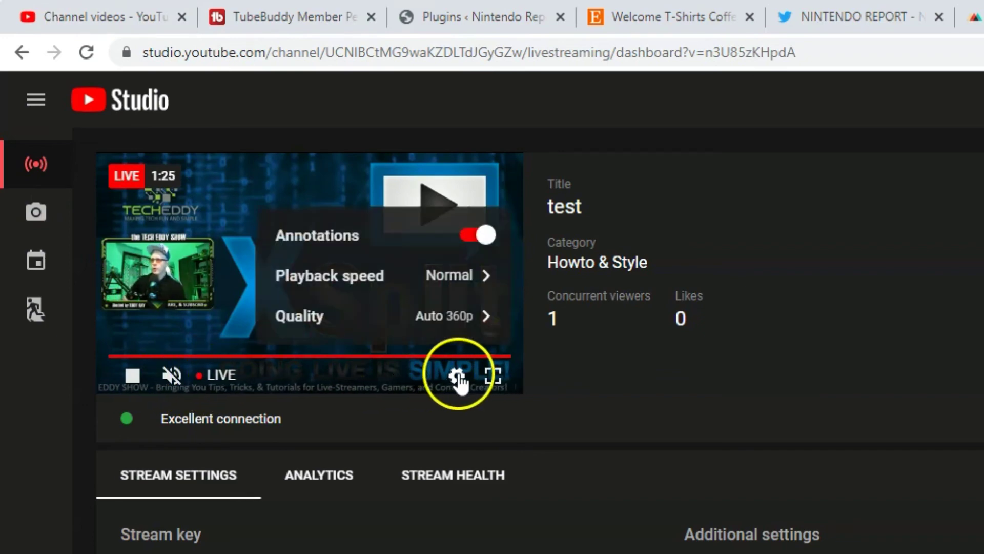
{"action": "left_click", "coordinate": [463, 323]}
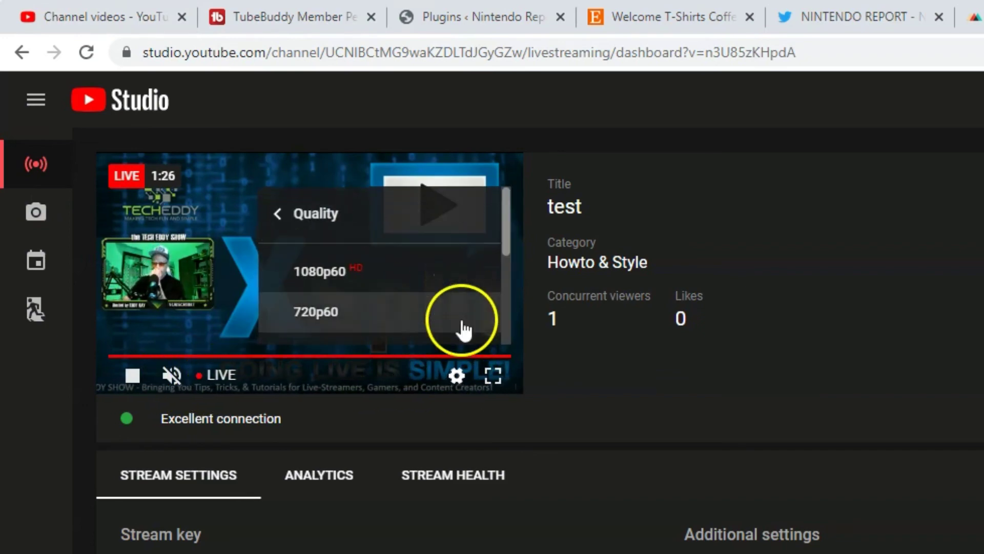
{"action": "left_click", "coordinate": [376, 284]}
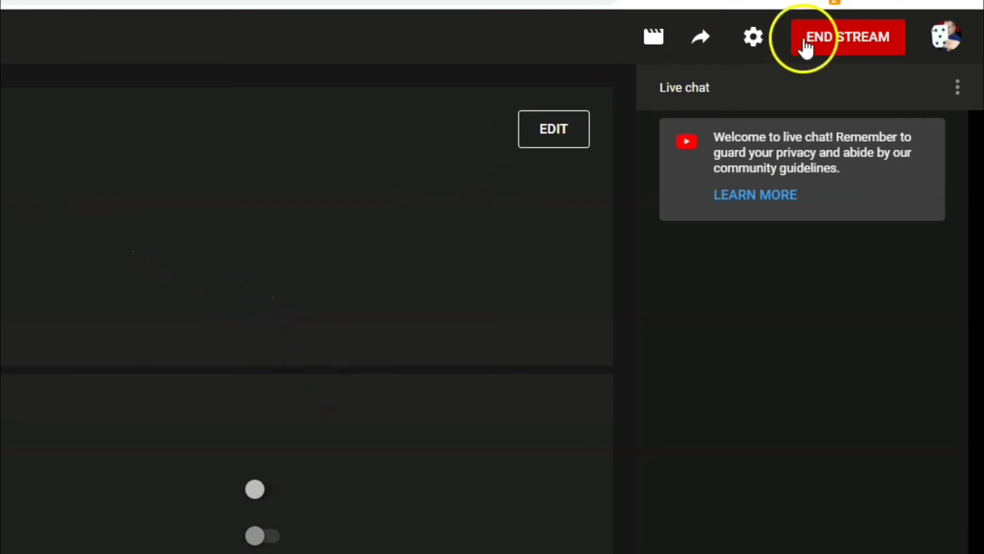
Step: End the 'test' live stream, confirm, and dismiss the finished-stream summary
{"action": "left_click", "coordinate": [808, 38]}
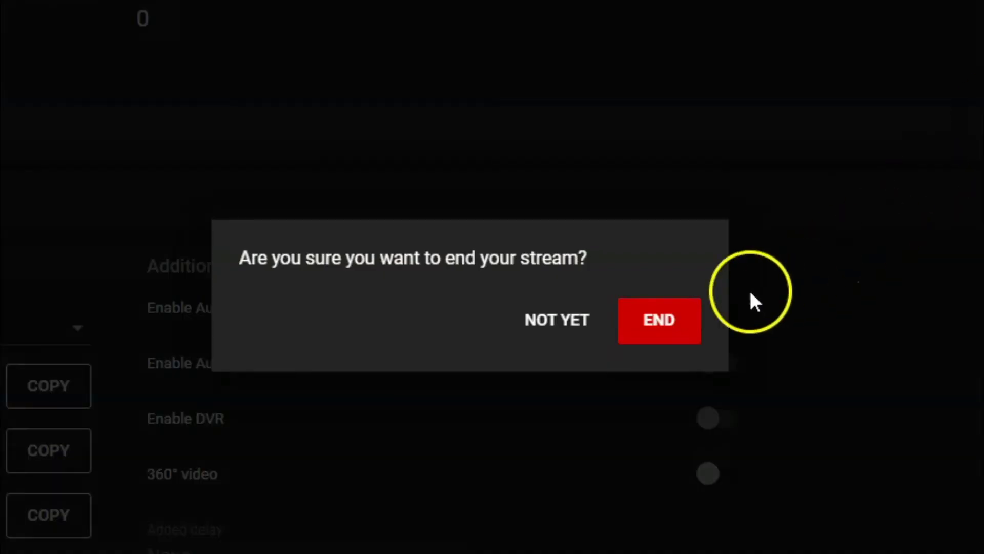
{"action": "left_click", "coordinate": [647, 322]}
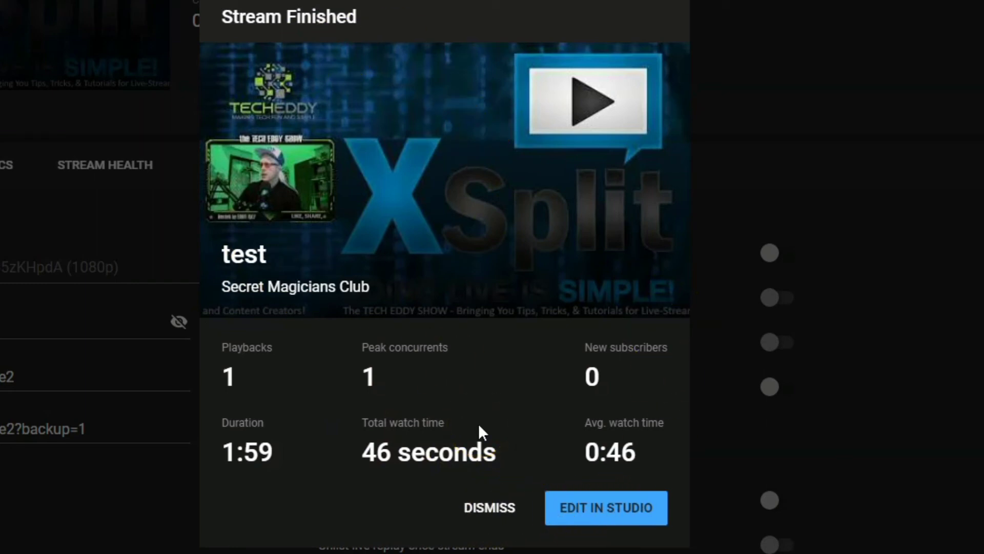
{"action": "left_click", "coordinate": [489, 507]}
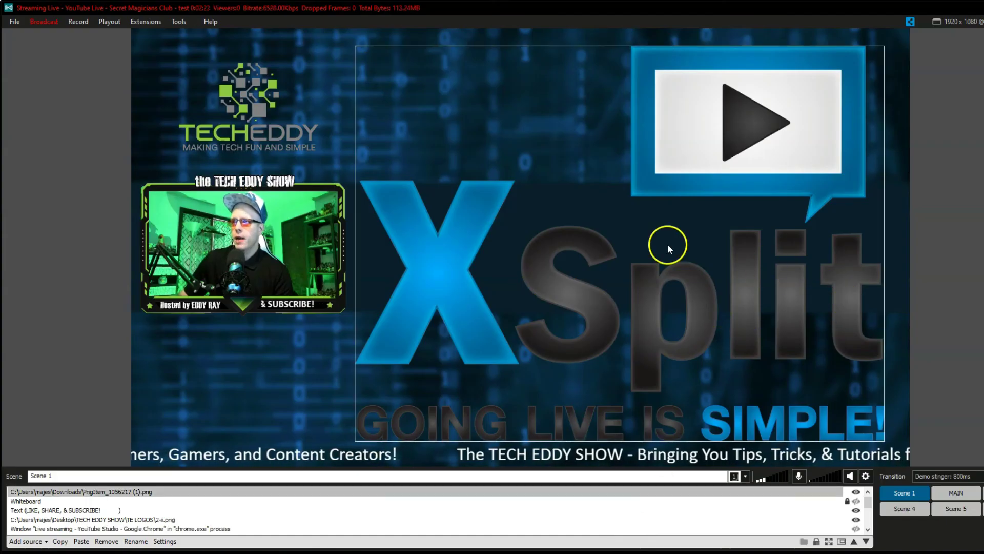
Step: Uncheck the YouTube Live output in XSplit's Broadcast menu to stop streaming
{"action": "left_click", "coordinate": [46, 22]}
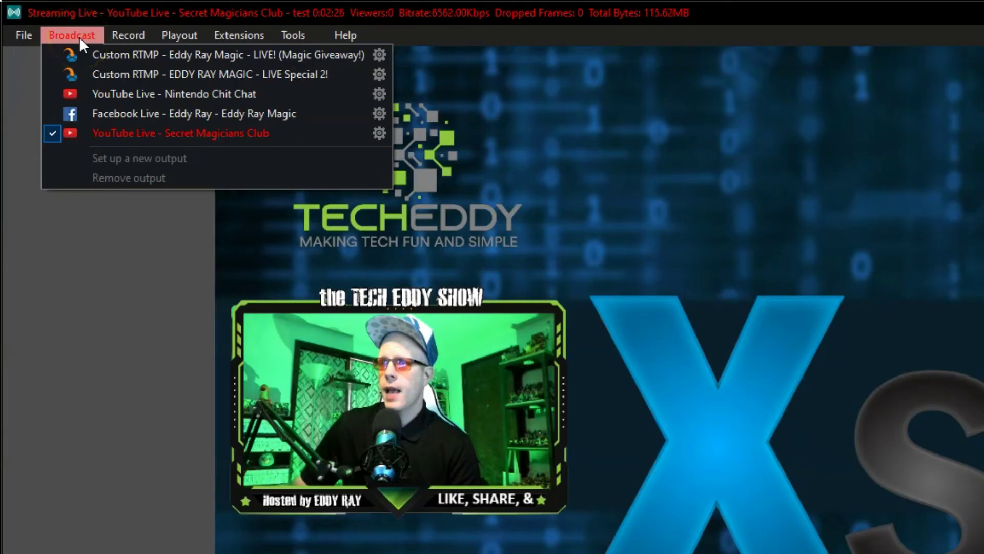
{"action": "left_click", "coordinate": [82, 133]}
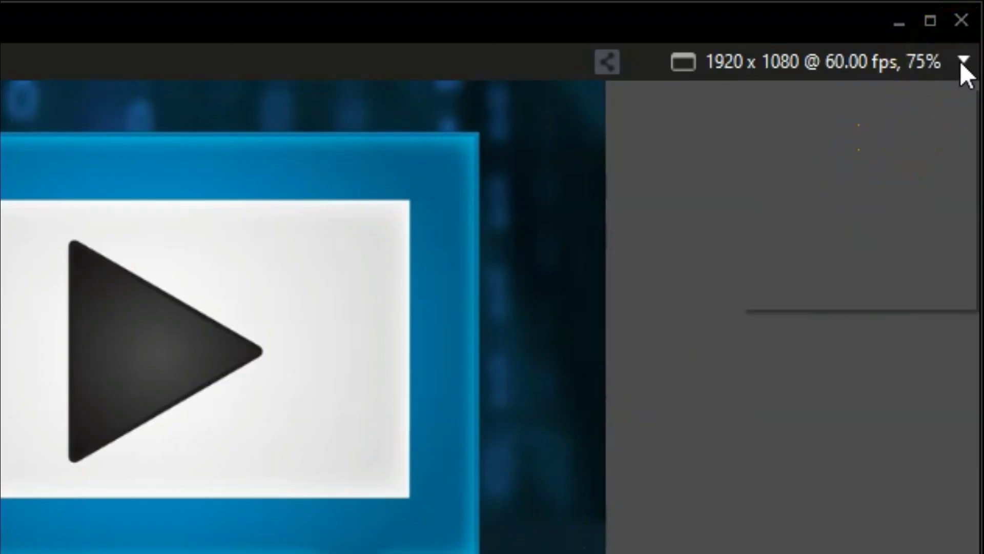
{"action": "left_click", "coordinate": [983, 21]}
{"action": "left_click", "coordinate": [885, 145]}
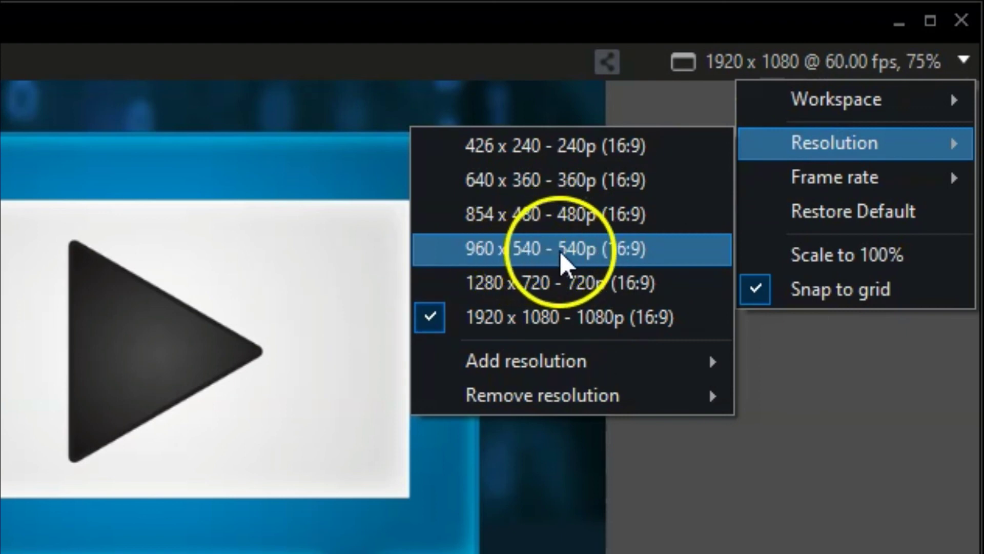
{"action": "left_click", "coordinate": [584, 221]}
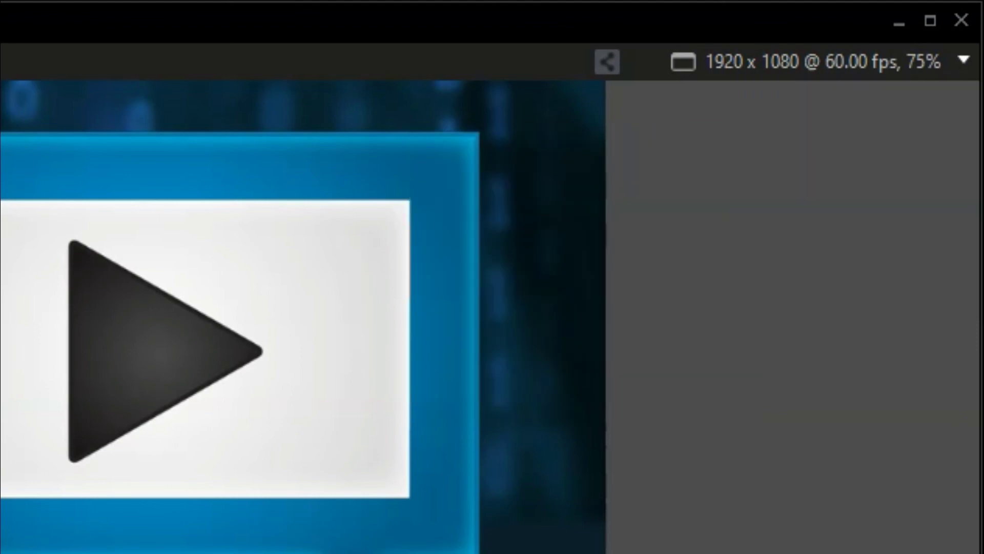